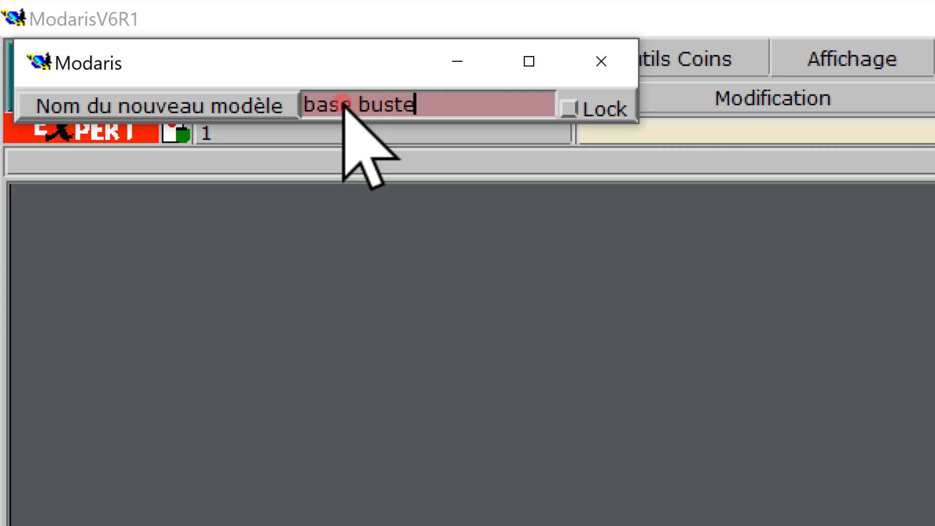
Capitalize the first letter of the new model's name to read "Base buste" and create the model.
key("Left")
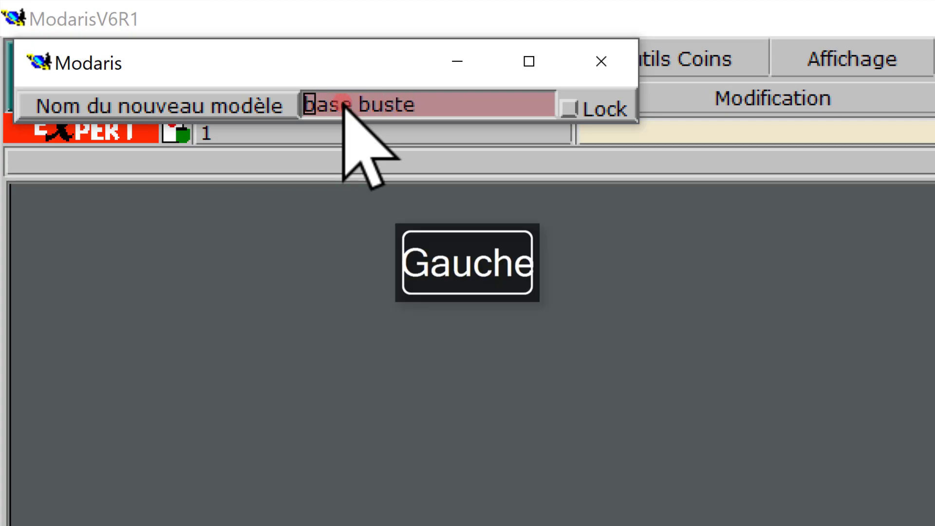
key("Right")
key("BackSpace")
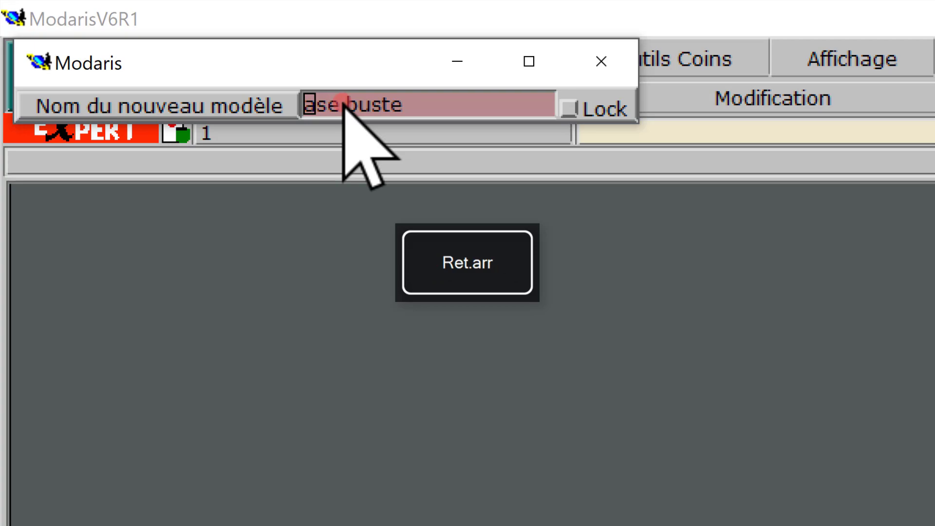
type("b")
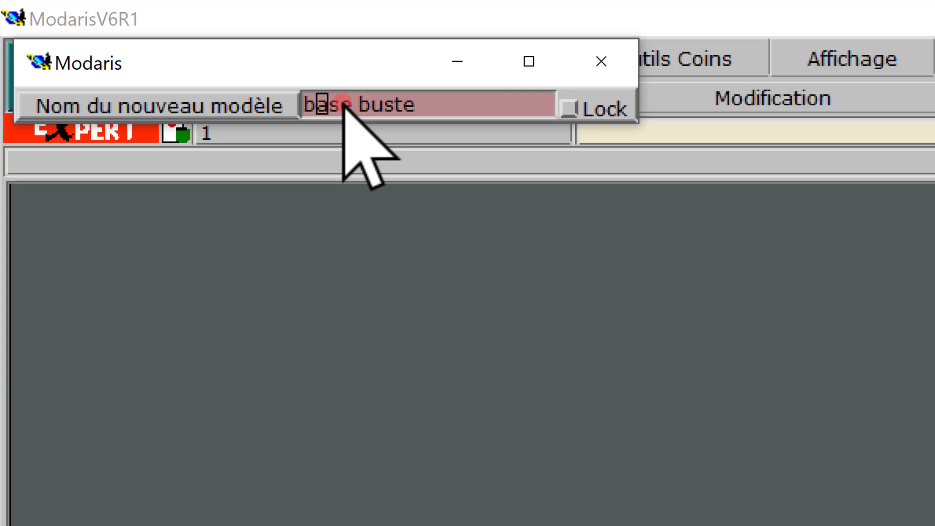
key("BackSpace")
key("Caps_Lock")
type("B")
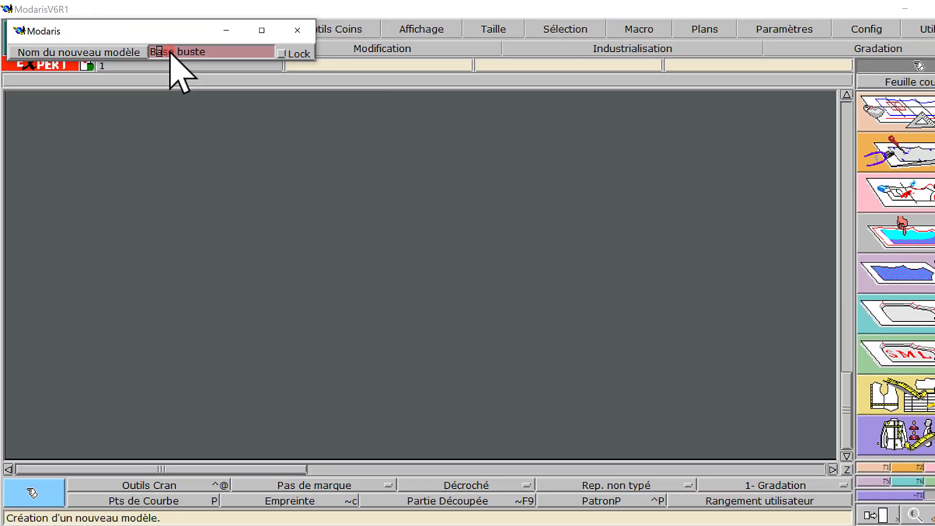
key("Return")
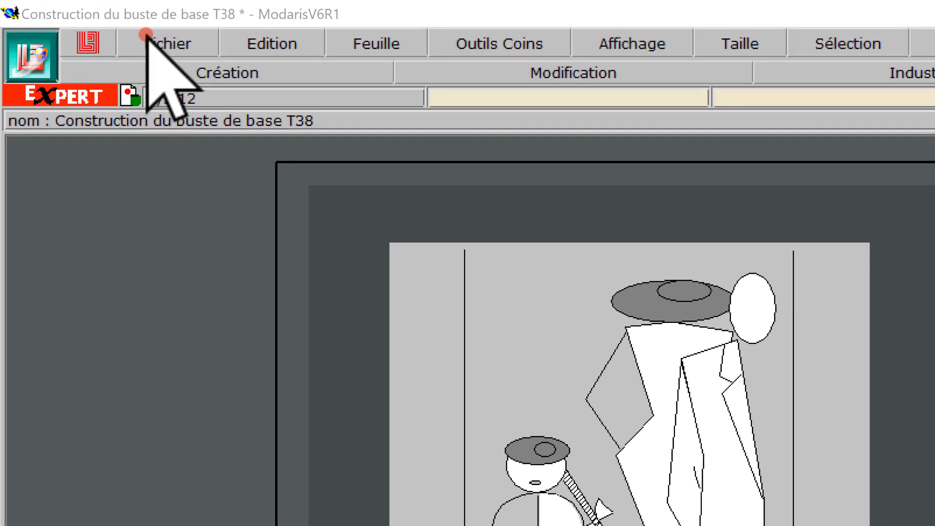
Start inserting a model into the current one and set the source directory to D:/Modèle Modaris/Base Esmod.
left_click(136, 33)
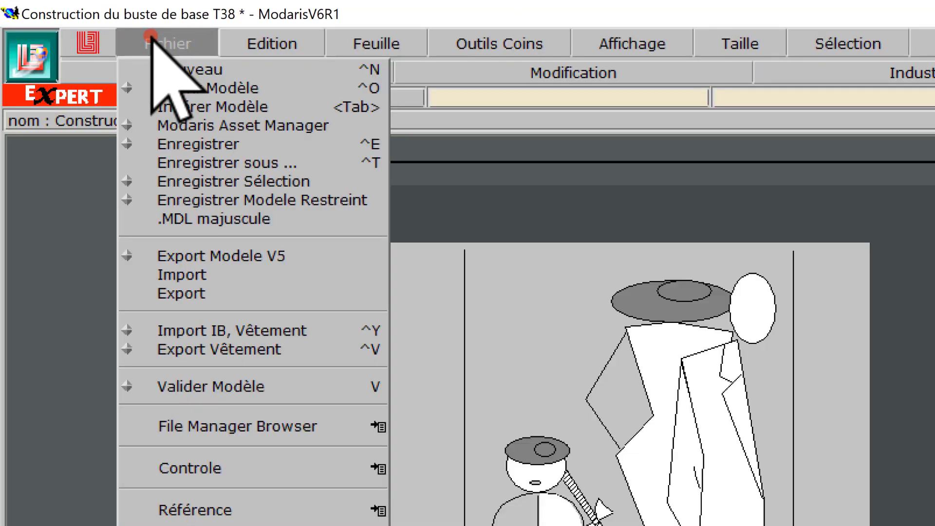
left_click(197, 110)
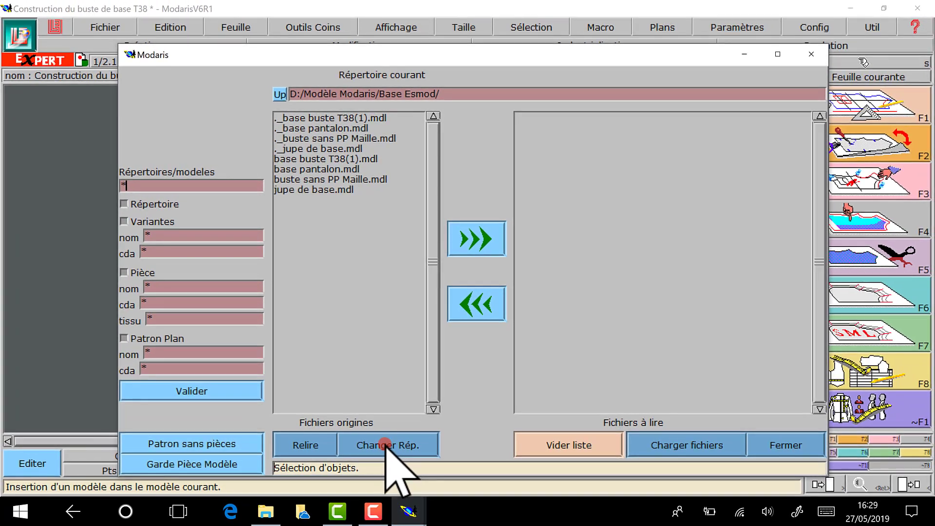
left_click(362, 486)
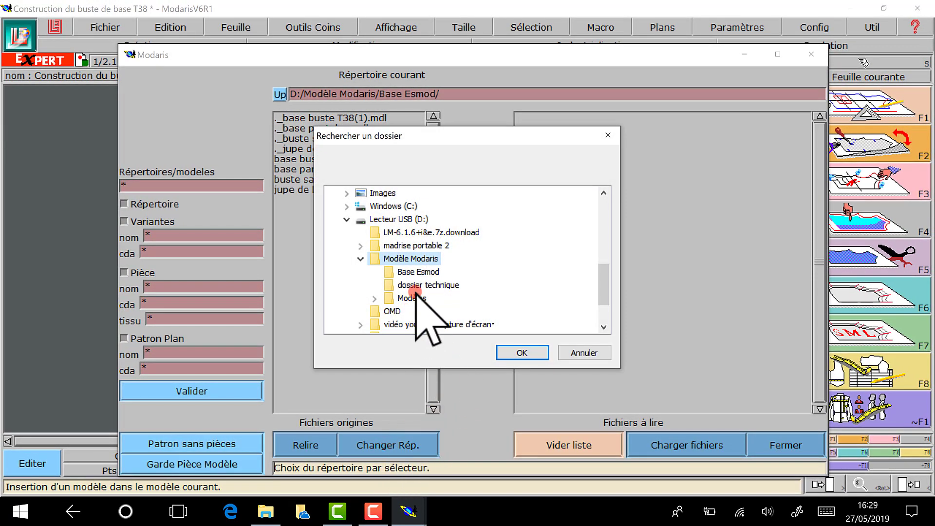
left_click(385, 258)
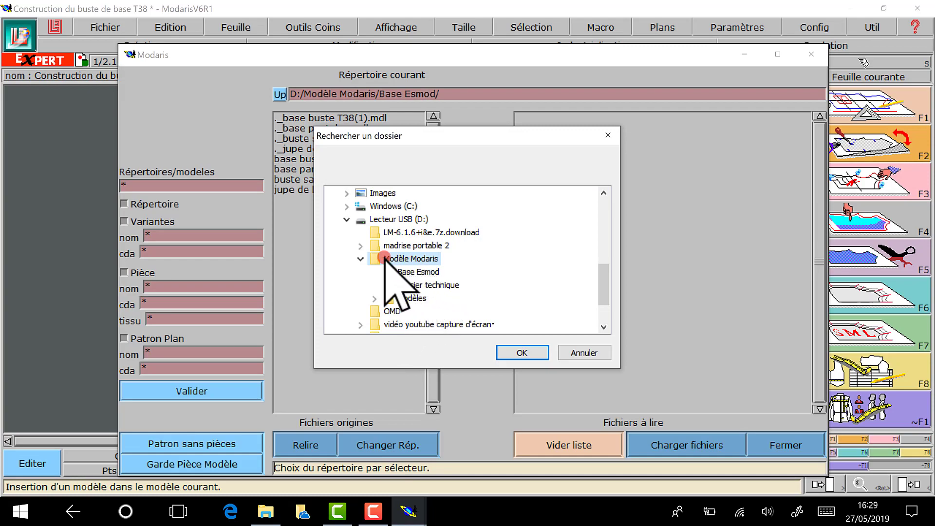
left_click(407, 271)
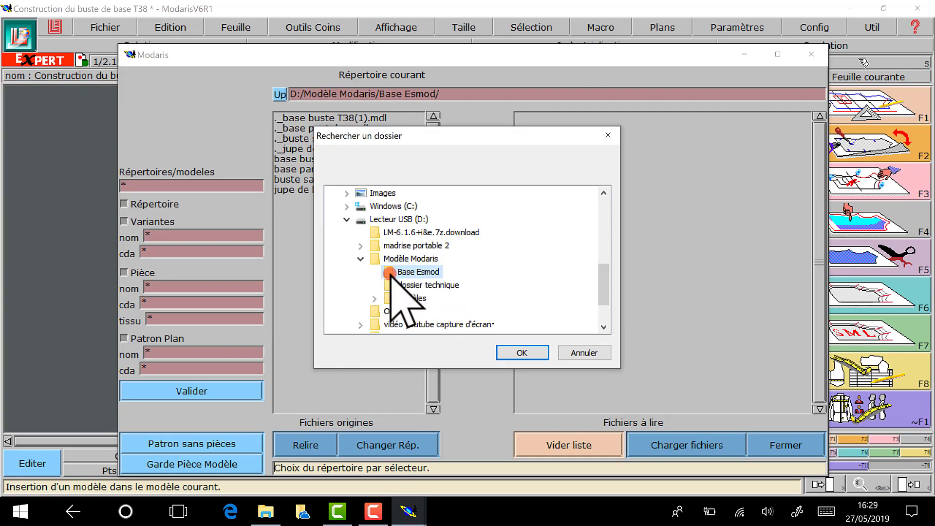
left_click(528, 353)
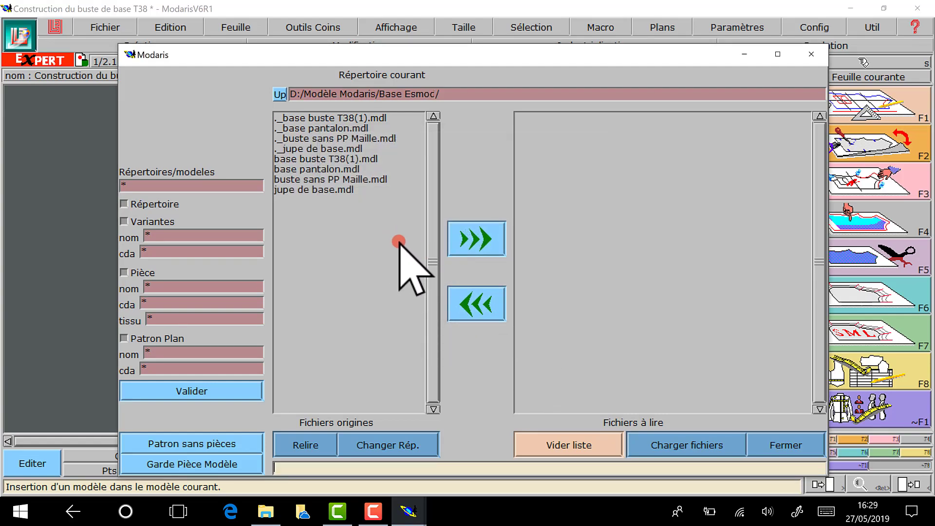
Load base buste T38(1).mdl into the current model and close the file selection window.
left_click(298, 161)
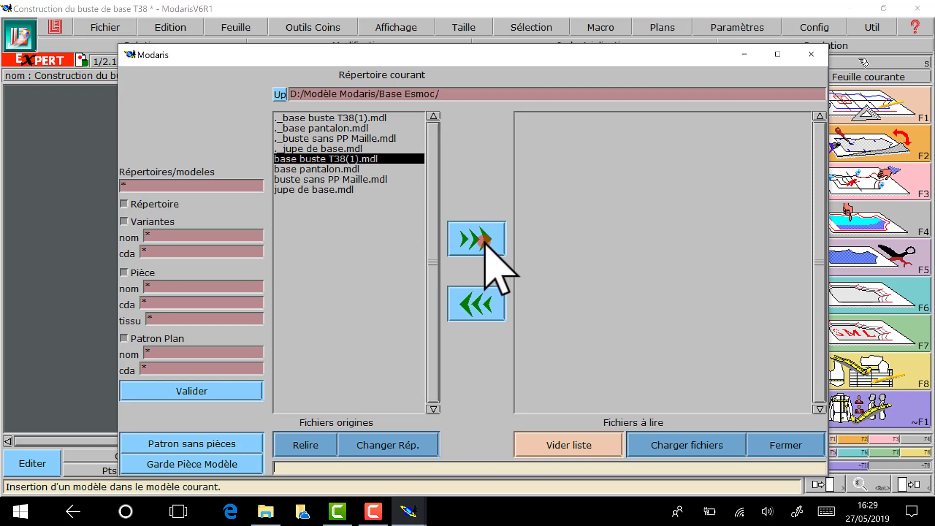
left_click(500, 254)
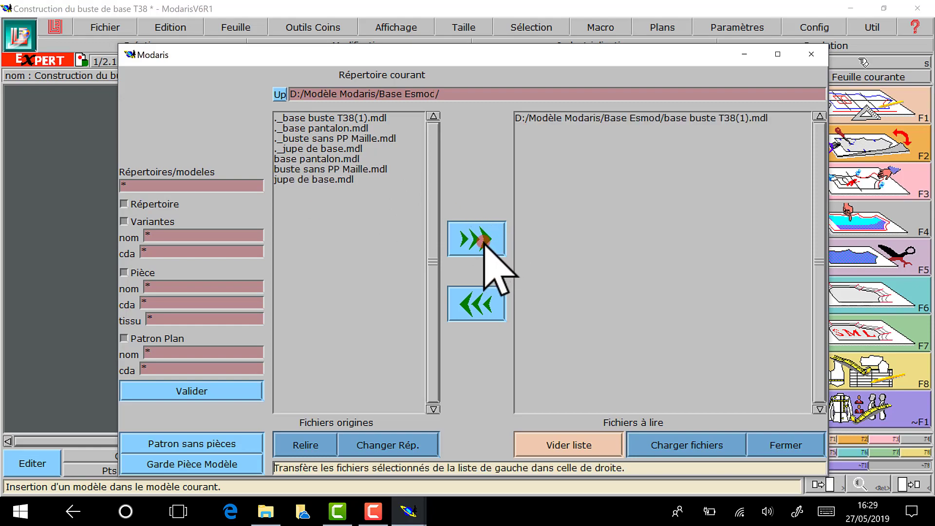
left_click(681, 441)
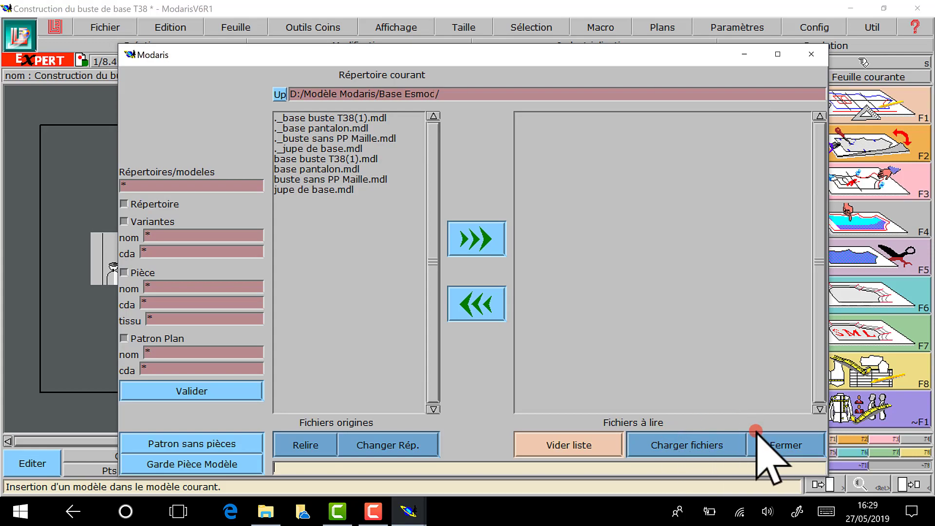
left_click(767, 443)
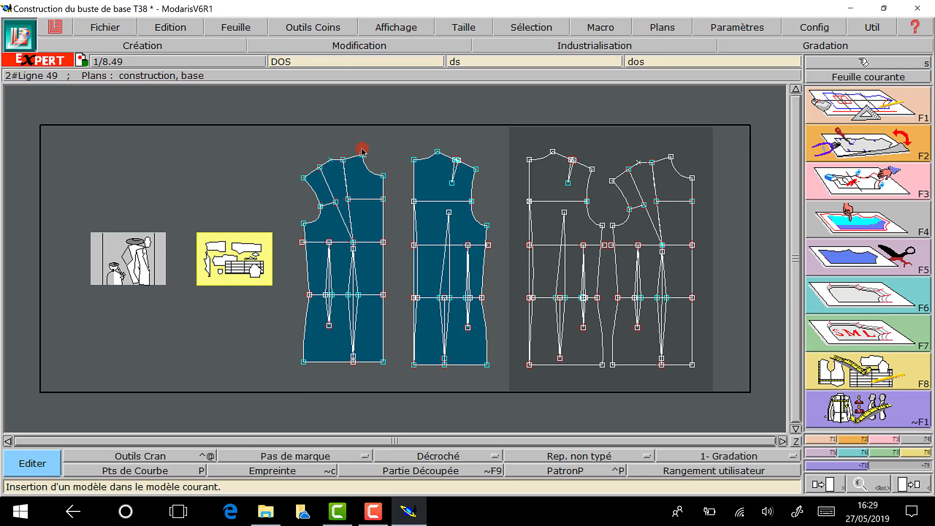
Delete the construction sheet that contains the combined back and front outlines, keeping the two separate bodice pieces.
key("F8")
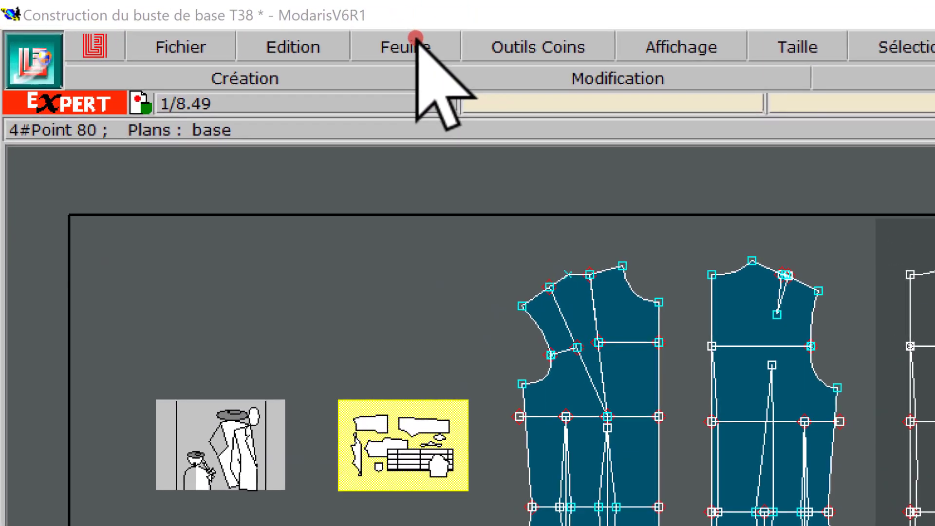
left_click(416, 38)
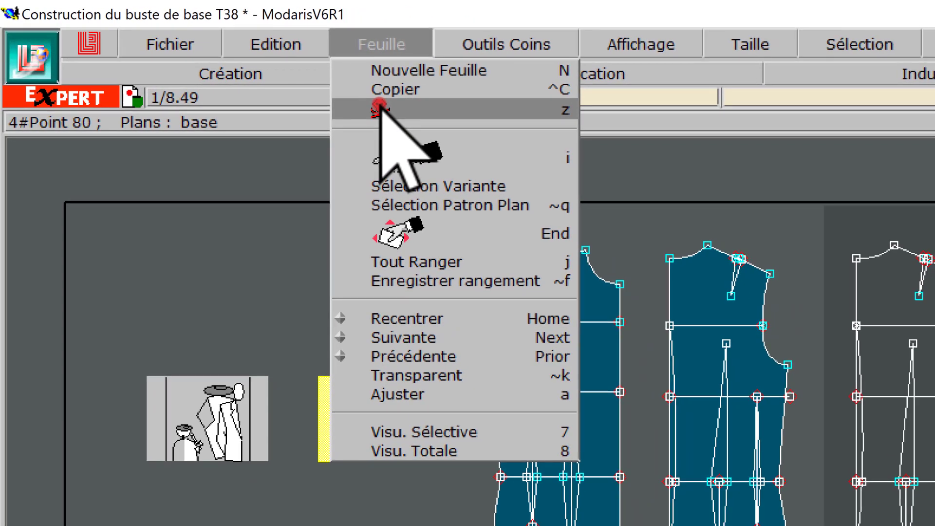
left_click(403, 115)
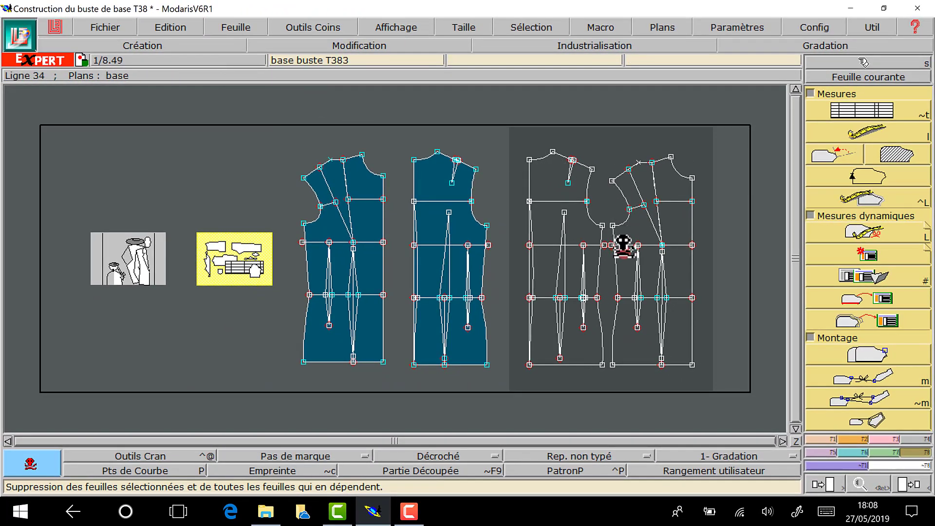
left_click(623, 249)
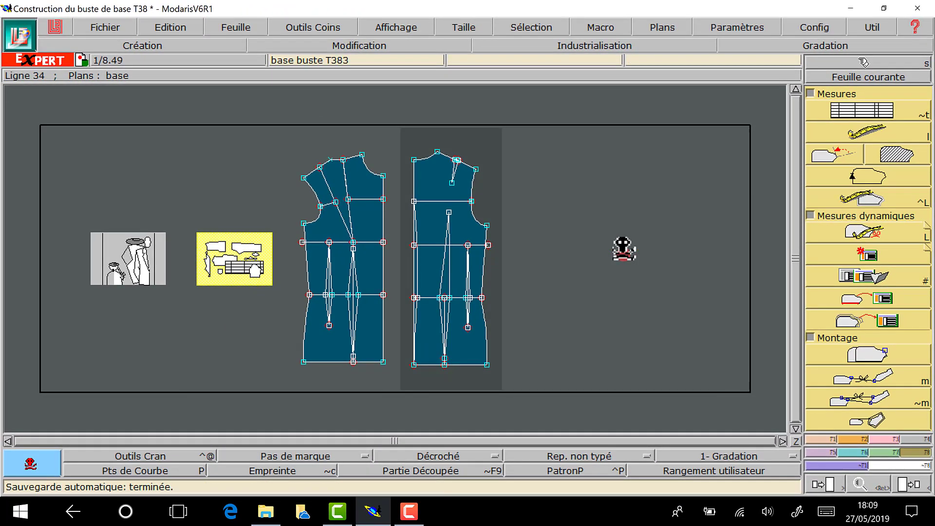
Make the back bodice the current sheet and rotate it by 90°.
left_click(832, 77)
left_click(683, 233)
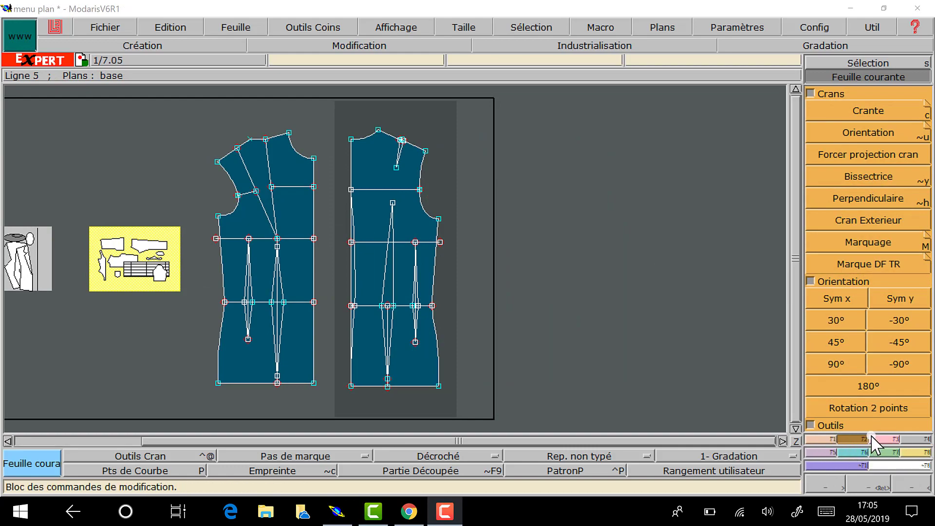
left_click(842, 362)
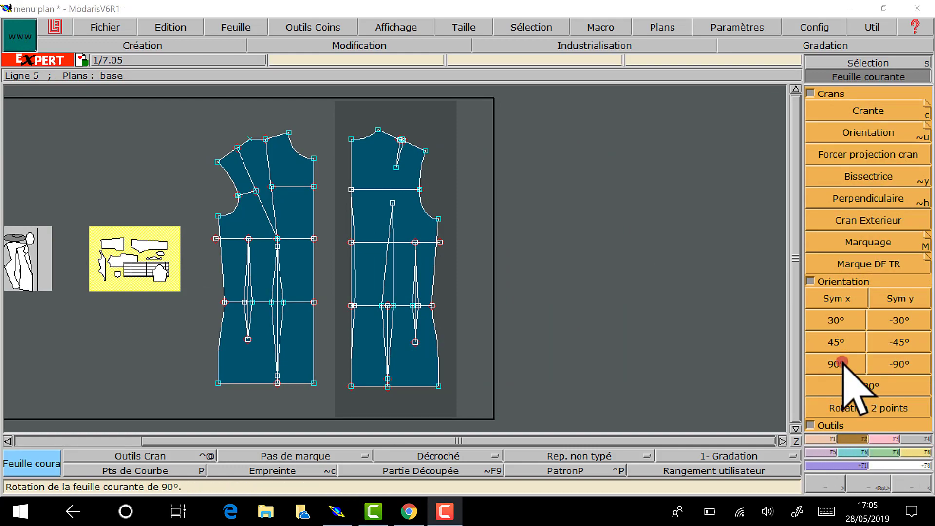
Make the front bodice the current sheet, rotate it by -90°, and correct its orientation with two 90° rotations.
left_click(291, 352)
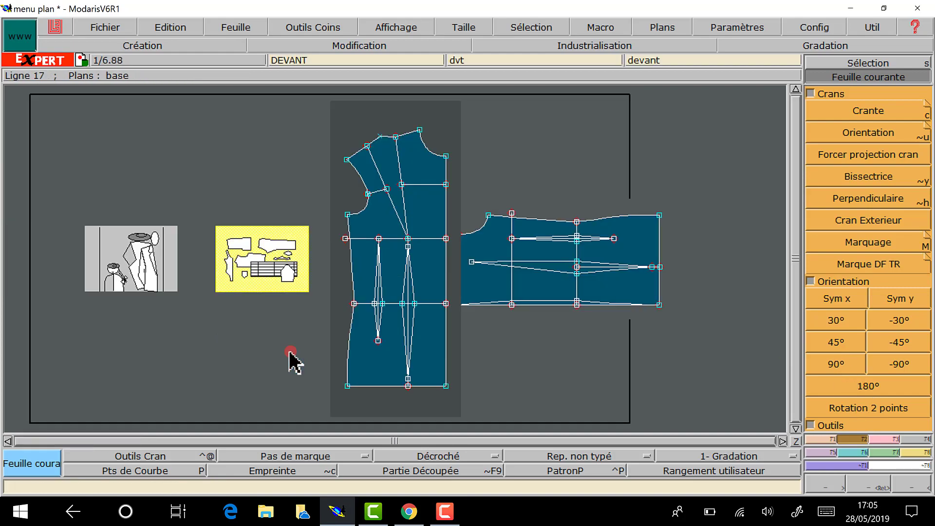
left_click(901, 364)
left_click(740, 331)
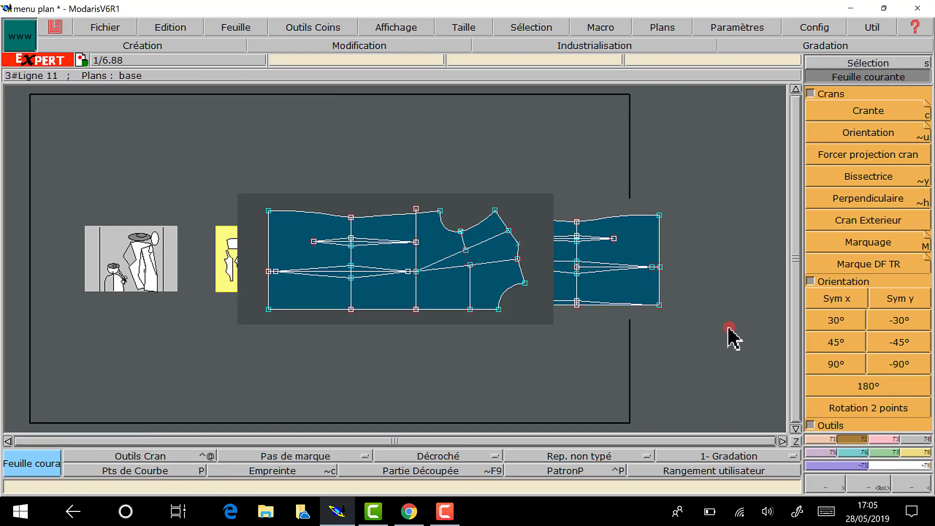
left_click(850, 364)
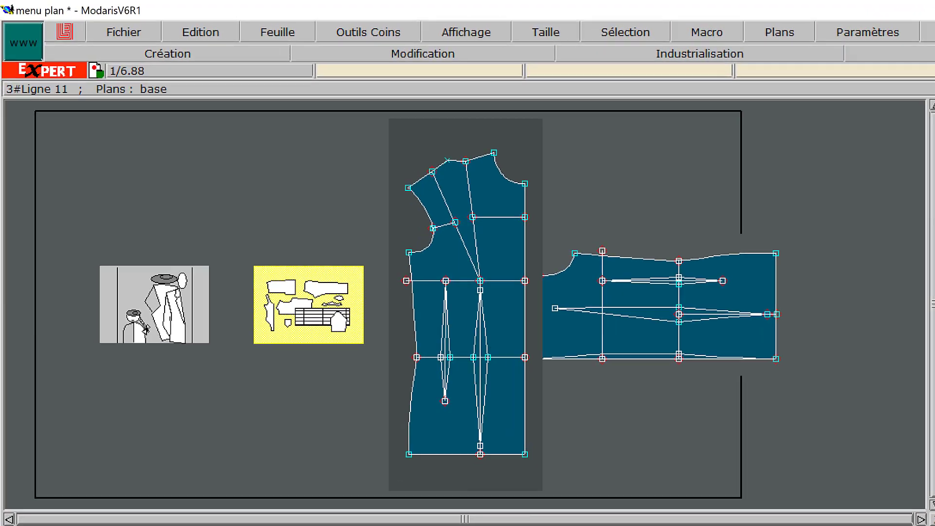
left_click(850, 365)
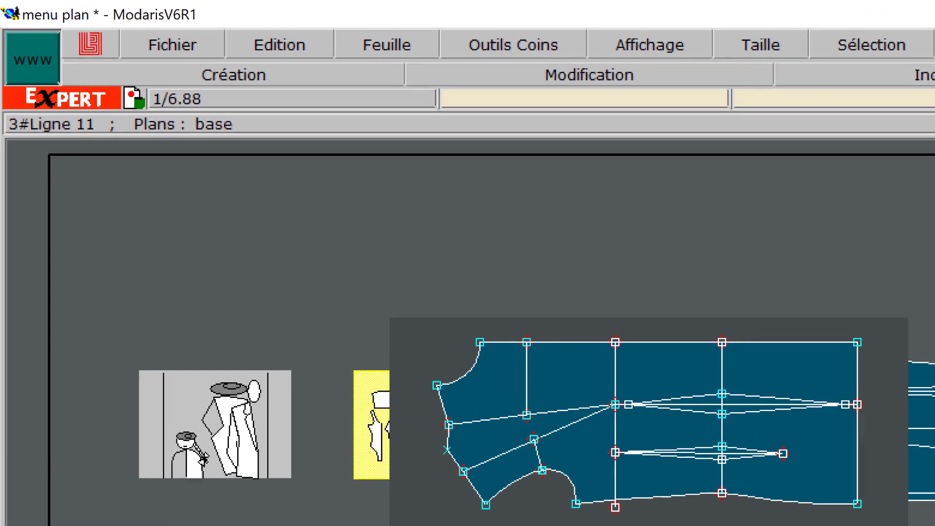
Arrange the two bodice sheets horizontally one above the other, with the front above the back.
left_click(408, 211)
left_click(399, 41)
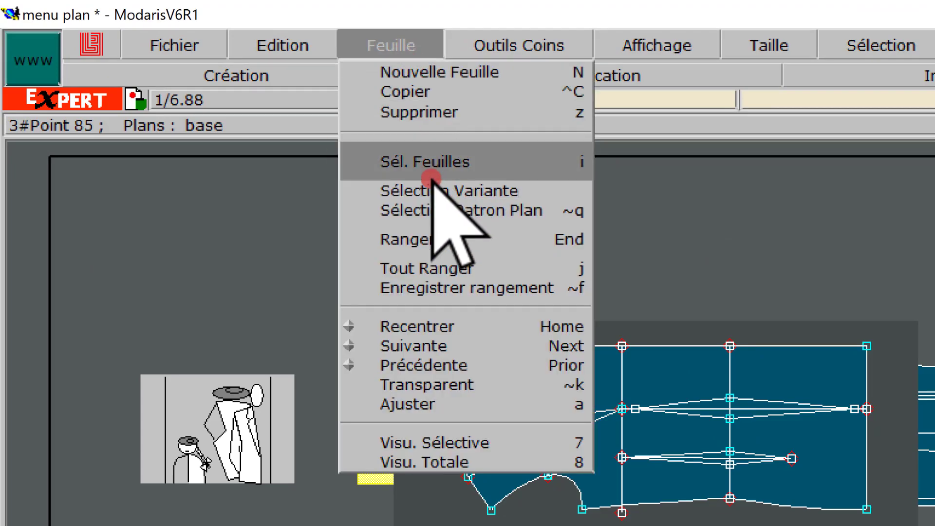
left_click(411, 243)
left_click(687, 408)
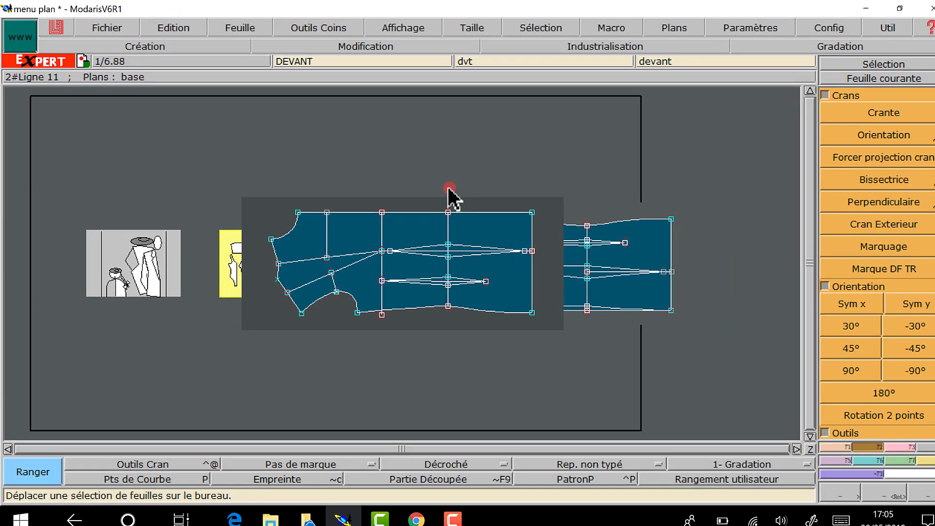
left_click(741, 269)
left_click(632, 259)
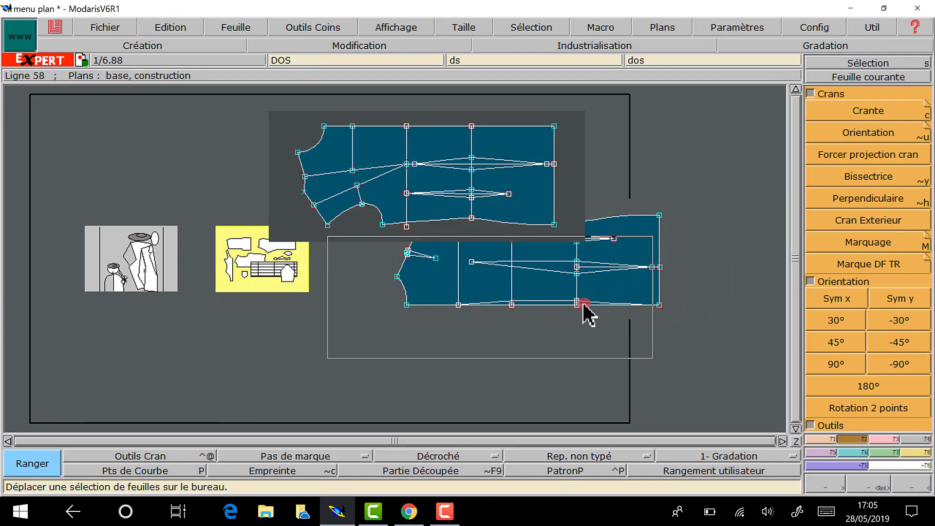
left_click(533, 324)
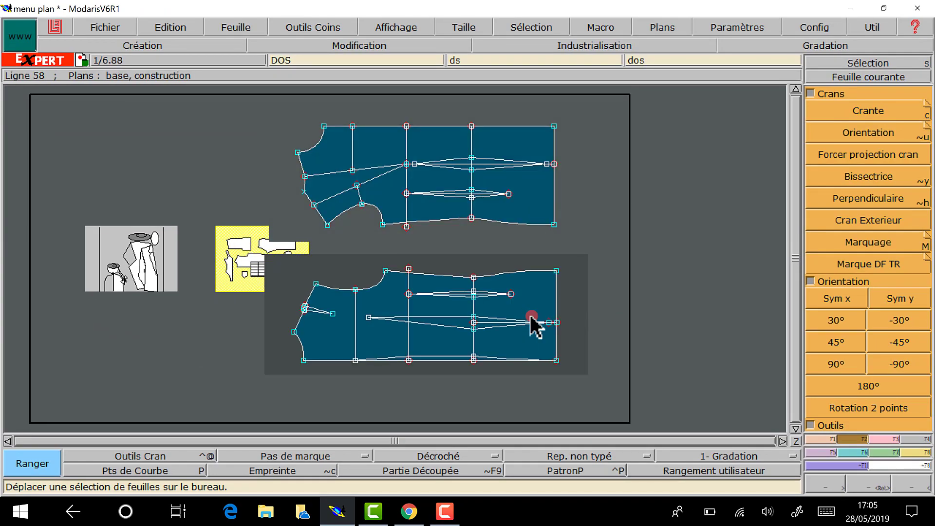
Stack the model identification sheet above the yellow variant sheet, to the left of the bodice pieces.
left_click(235, 256)
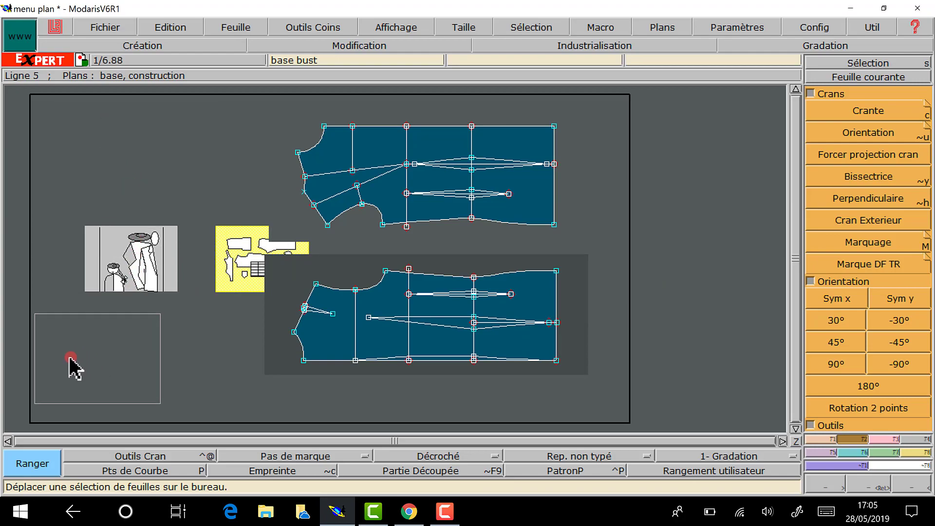
left_click(77, 373)
left_click(127, 263)
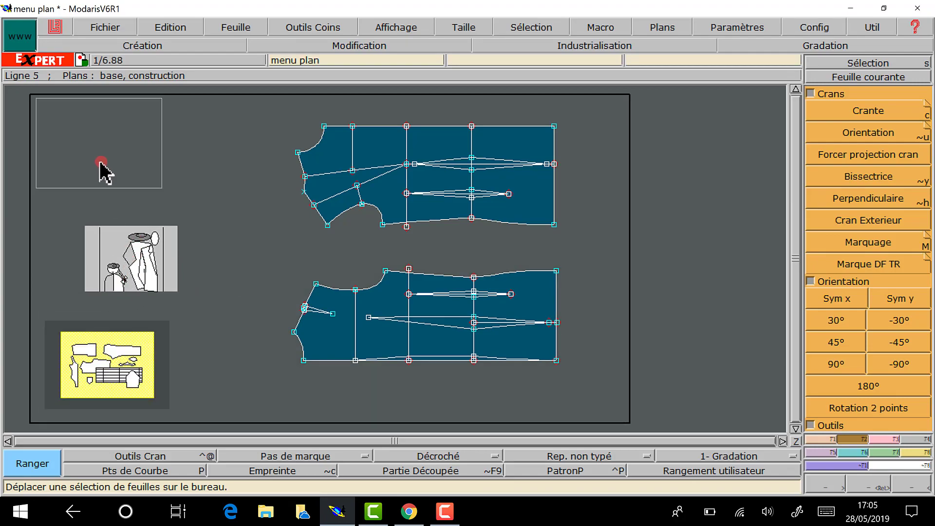
left_click(99, 159)
left_click(128, 263)
left_click(113, 246)
Shift the back and front bodice sheets slightly left into alignment and save the sheet arrangement.
left_click(438, 345)
left_click(398, 365)
left_click(442, 203)
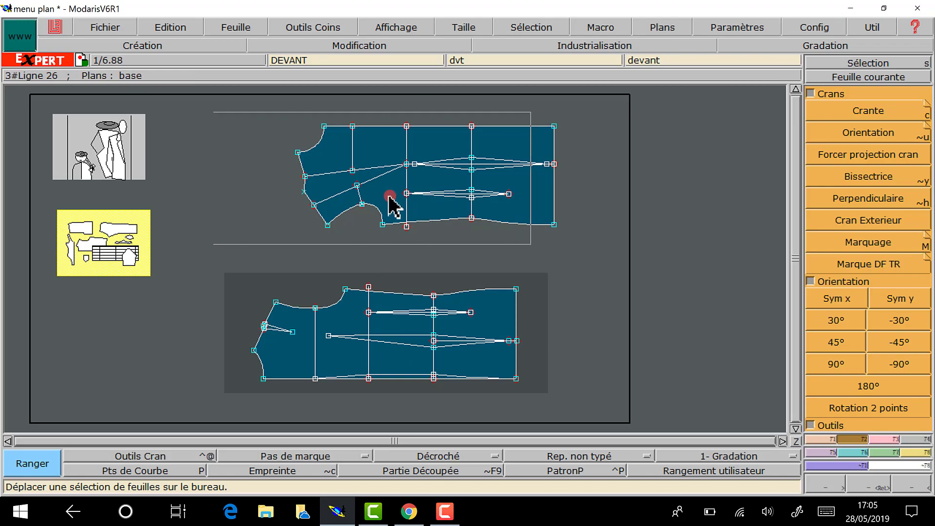
left_click(402, 203)
left_click(385, 43)
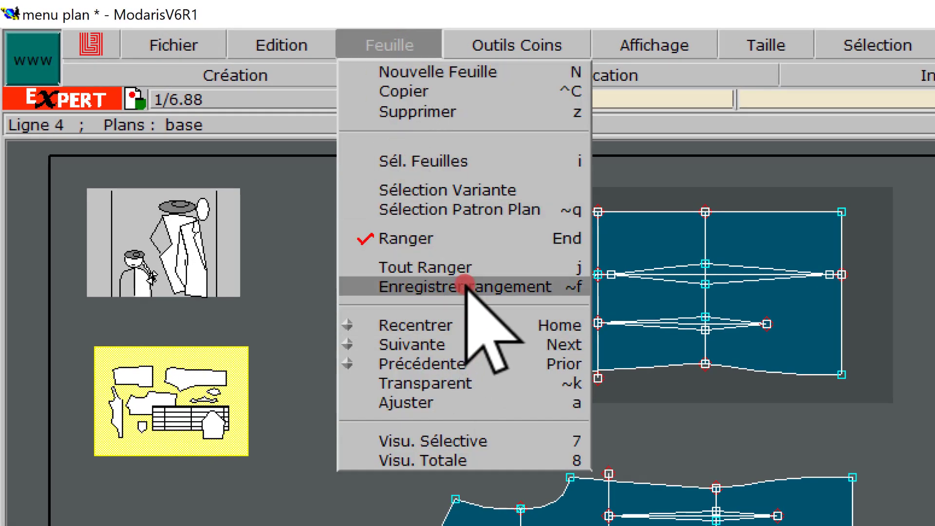
left_click(465, 286)
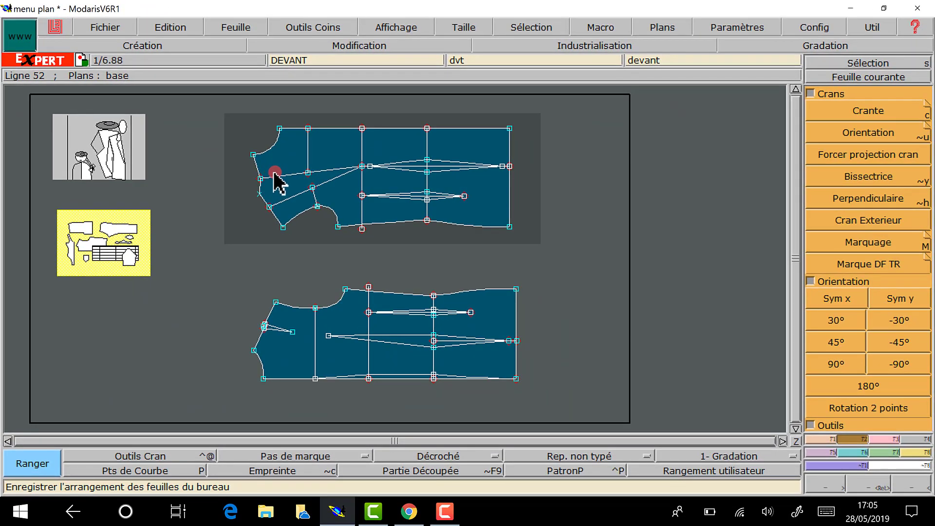
Make the back bodice the current sheet and create a new plan named "dos veste".
left_click(843, 77)
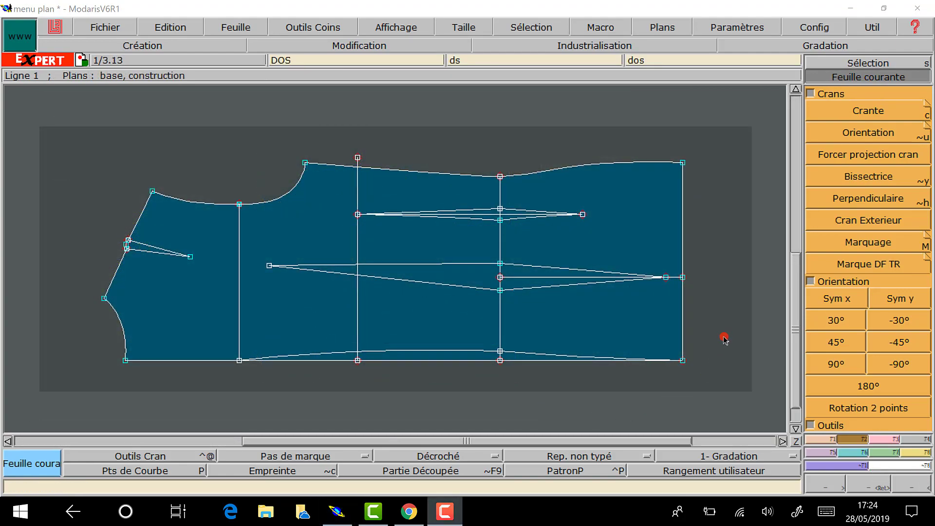
left_click(820, 440)
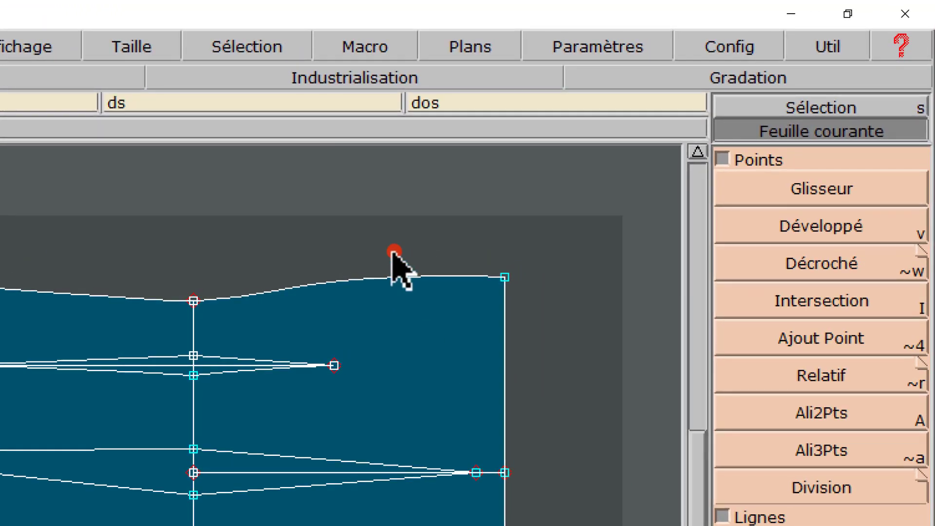
left_click(468, 39)
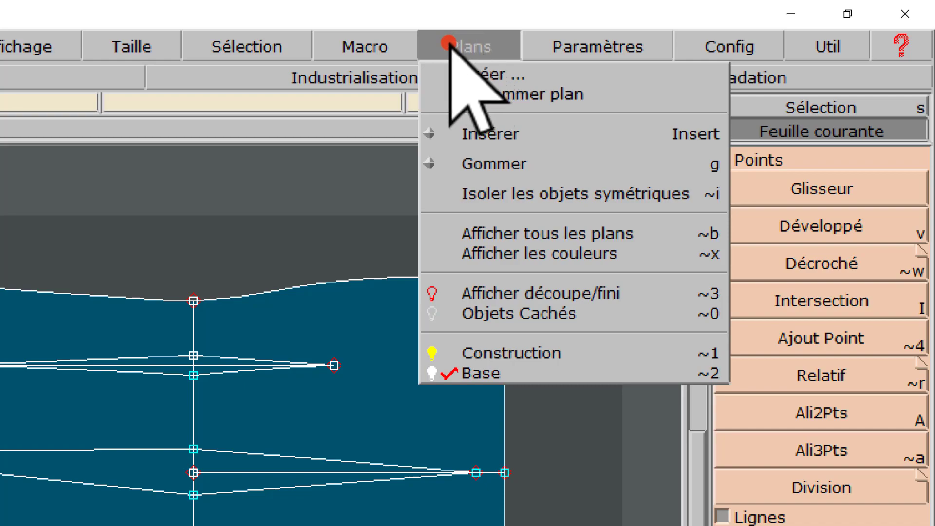
left_click(447, 74)
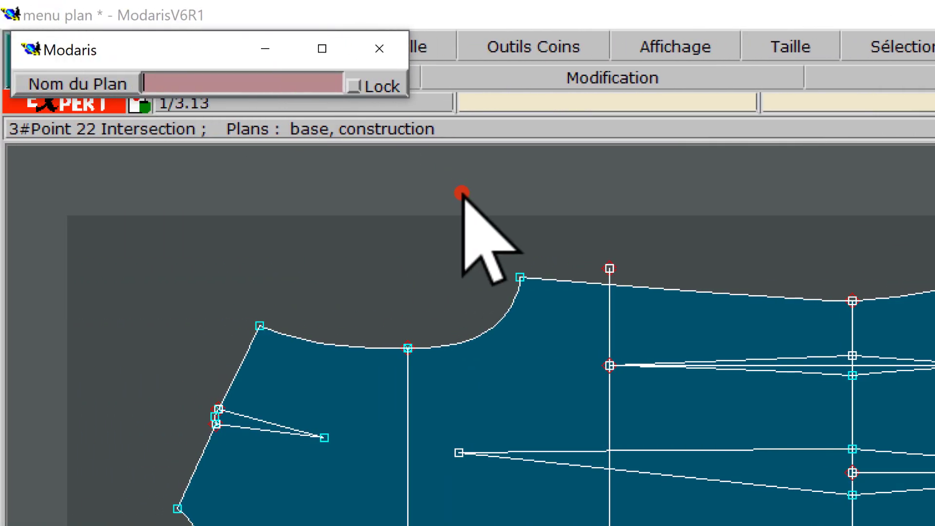
left_click(178, 85)
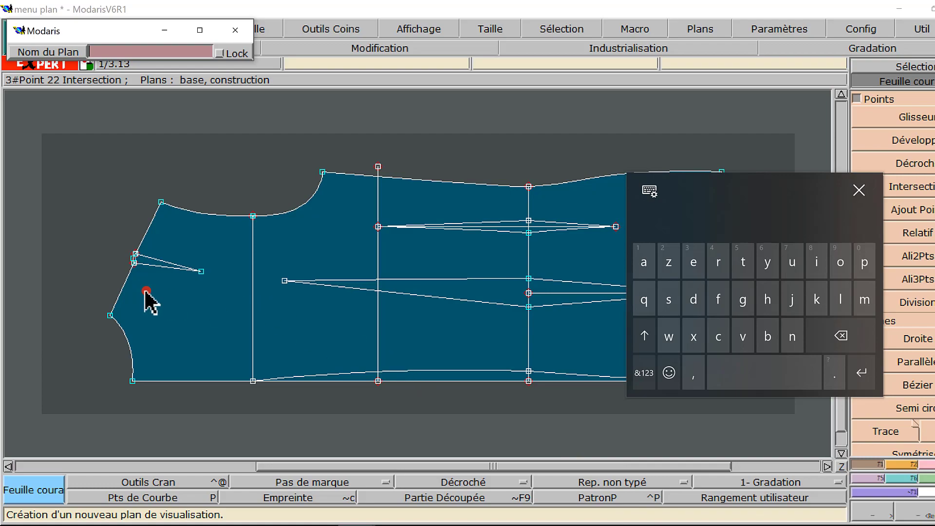
type("d")
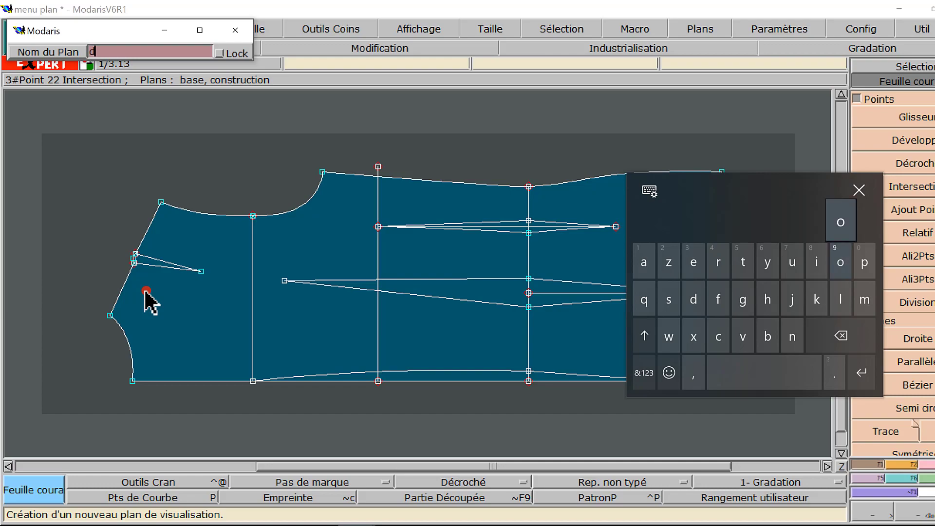
type("os")
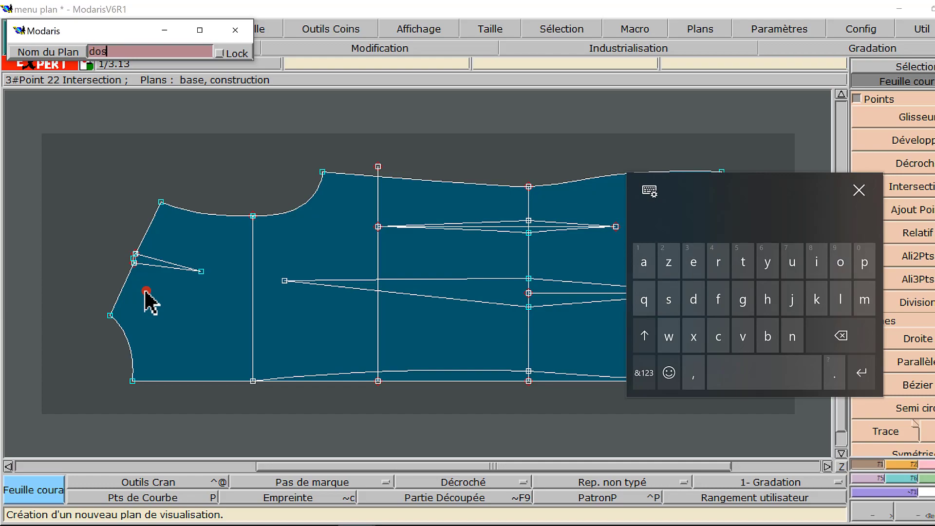
type(" vrst")
key("BackSpace")
key("BackSpace")
key("BackSpace")
key("BackSpace")
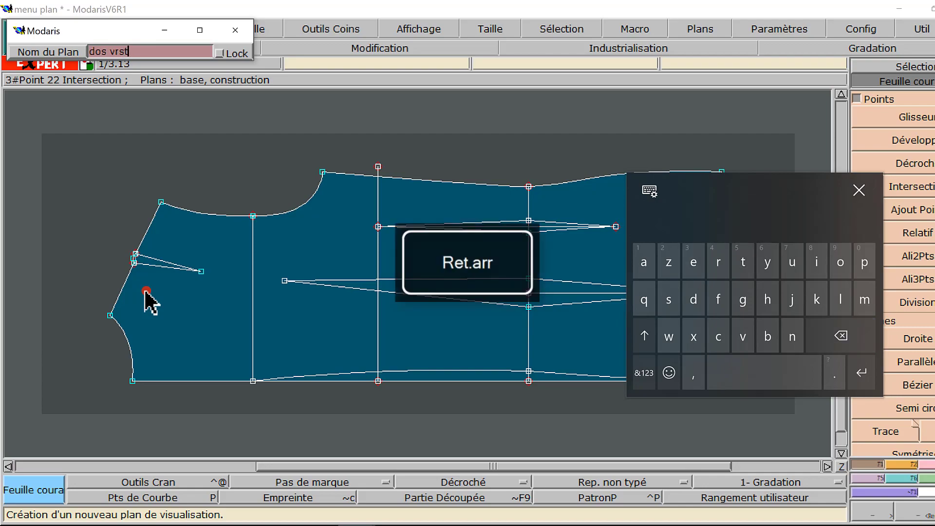
type("es")
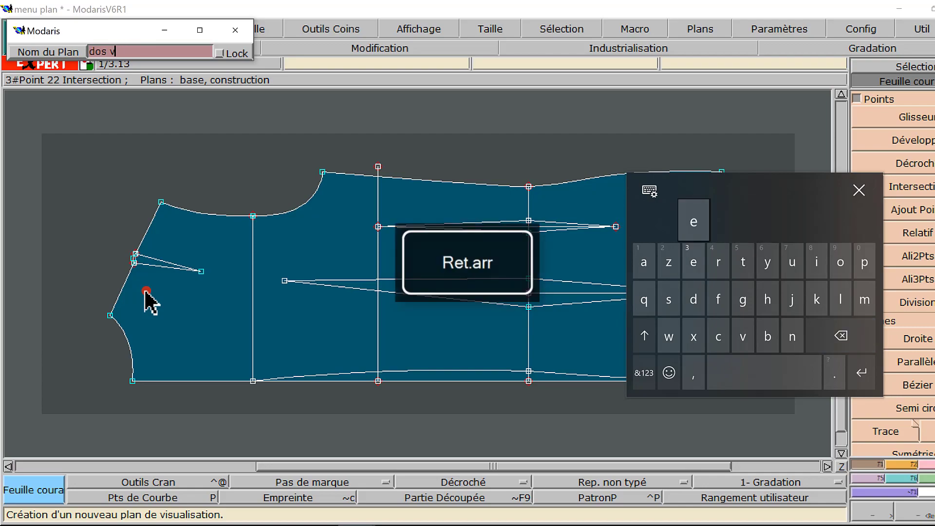
type("te")
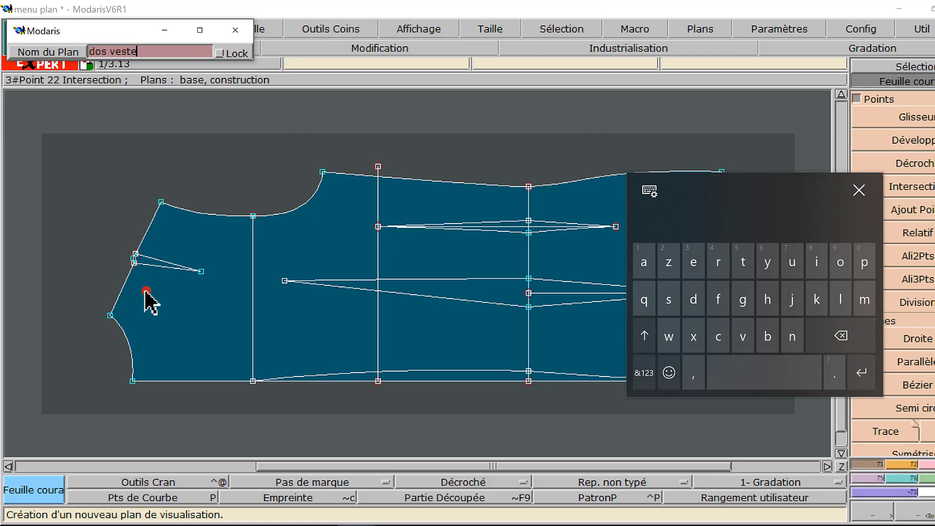
key("Return")
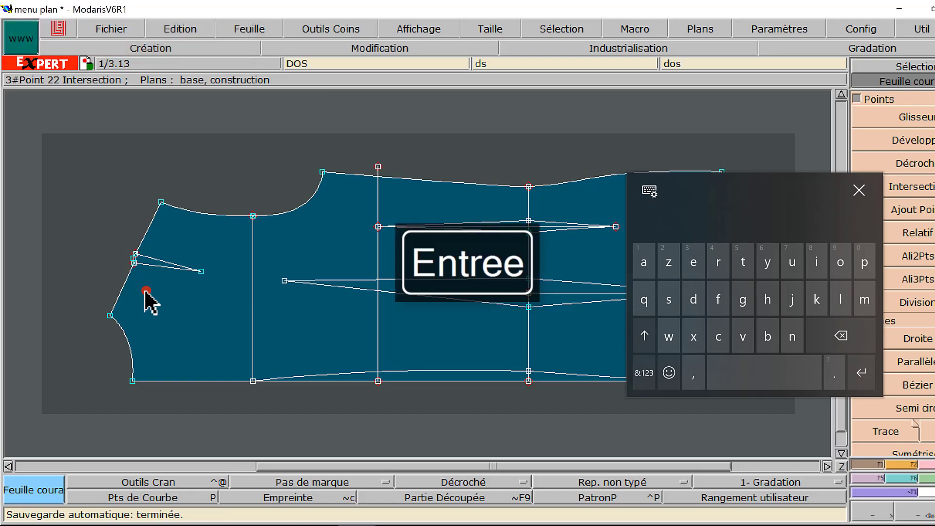
left_click(859, 190)
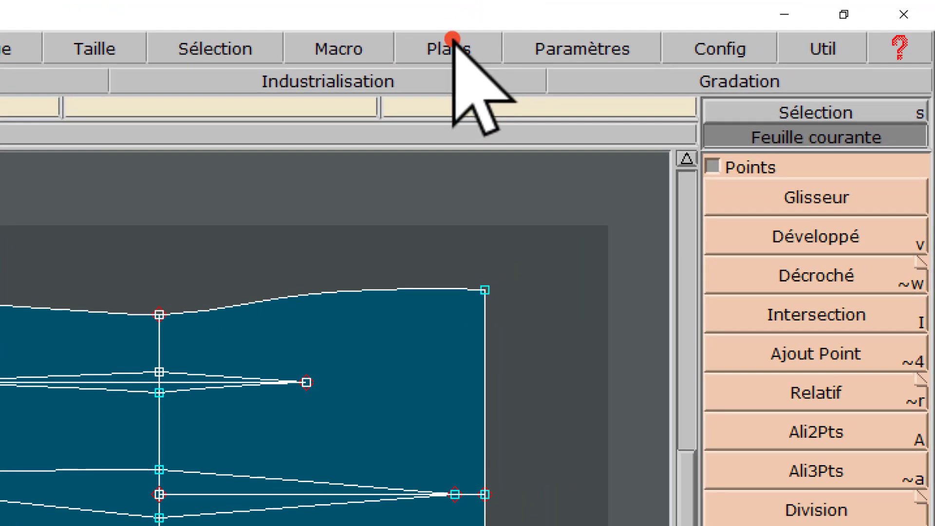
Activate the PLANdos_veste plan and display all plans in their colours.
left_click(666, 22)
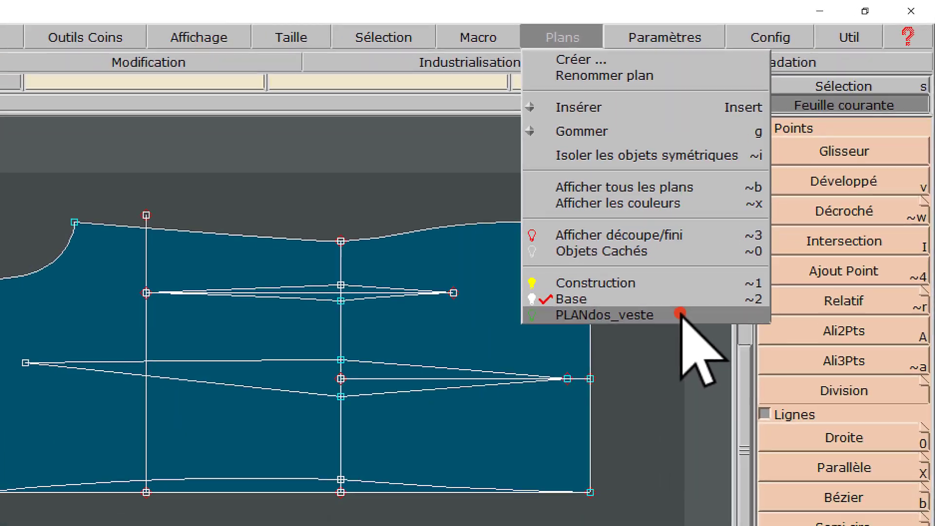
left_click(550, 412)
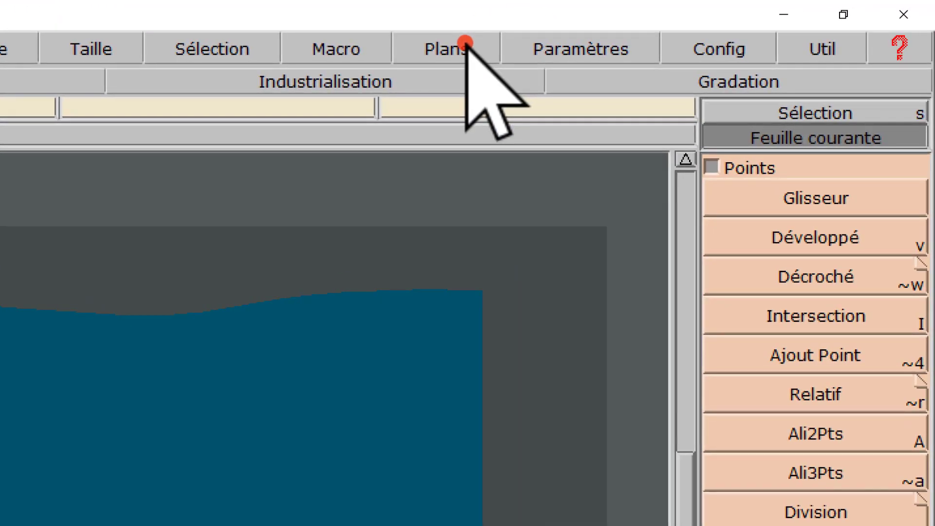
left_click(673, 25)
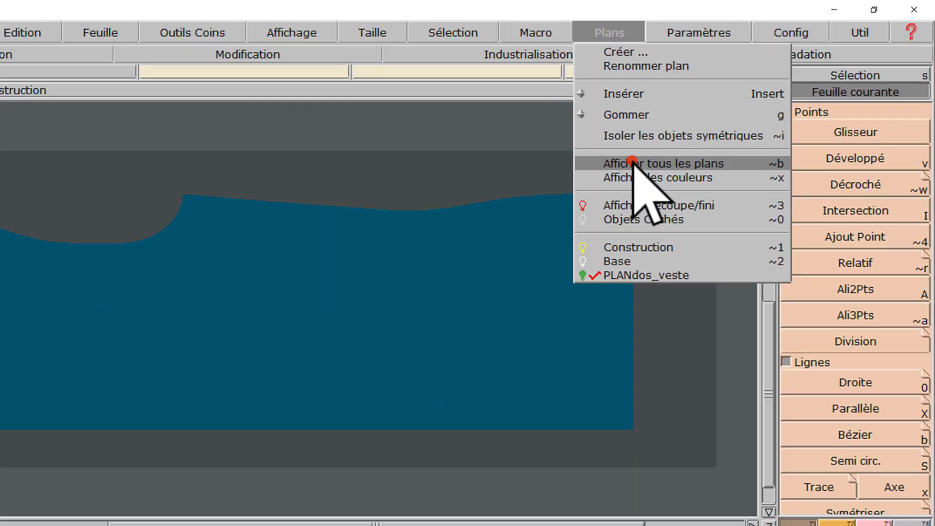
left_click(632, 162)
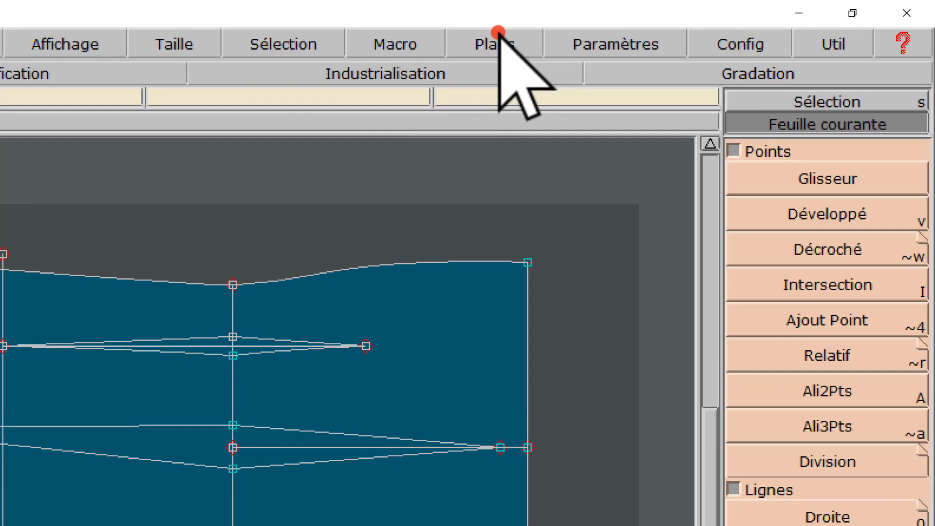
left_click(664, 24)
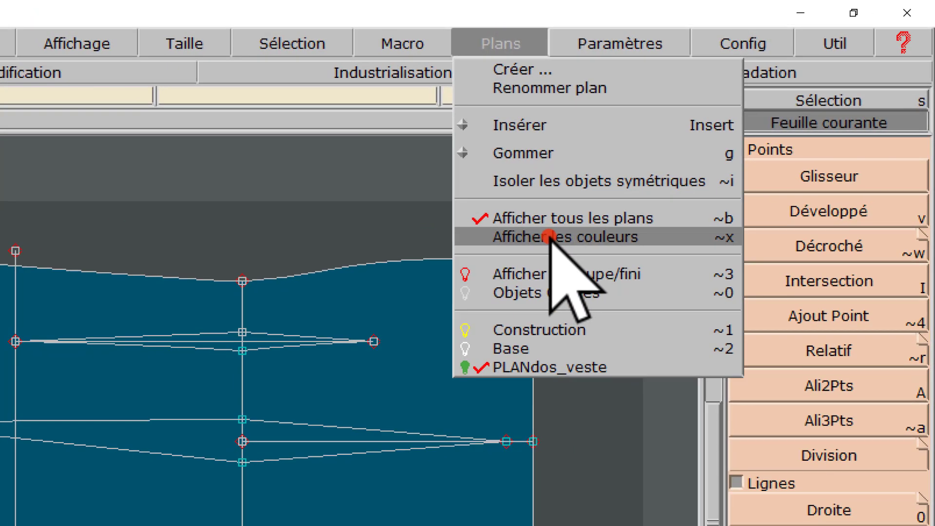
left_click(548, 237)
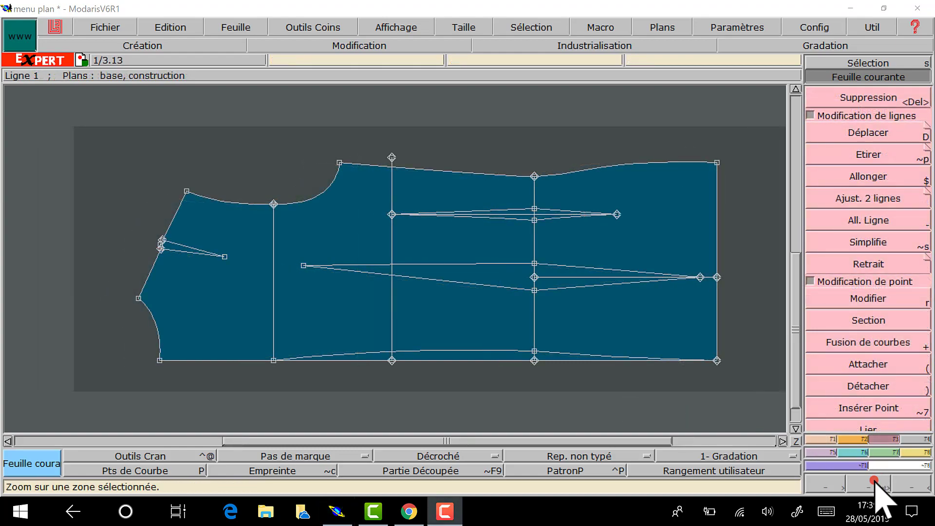
Draw a line parallel to the back bodice's hem, offset 30 mm outside the piece.
left_click(876, 483)
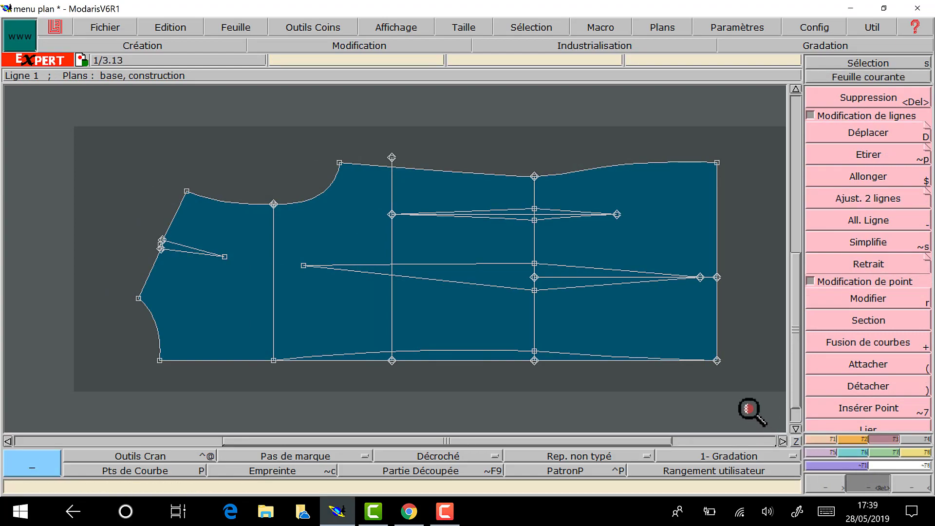
left_click_drag(649, 139, 778, 388)
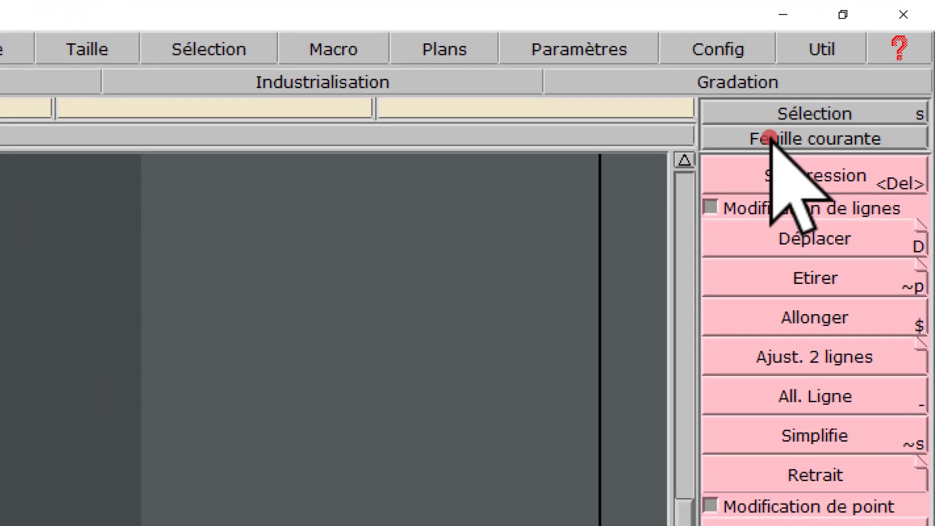
left_click(770, 139)
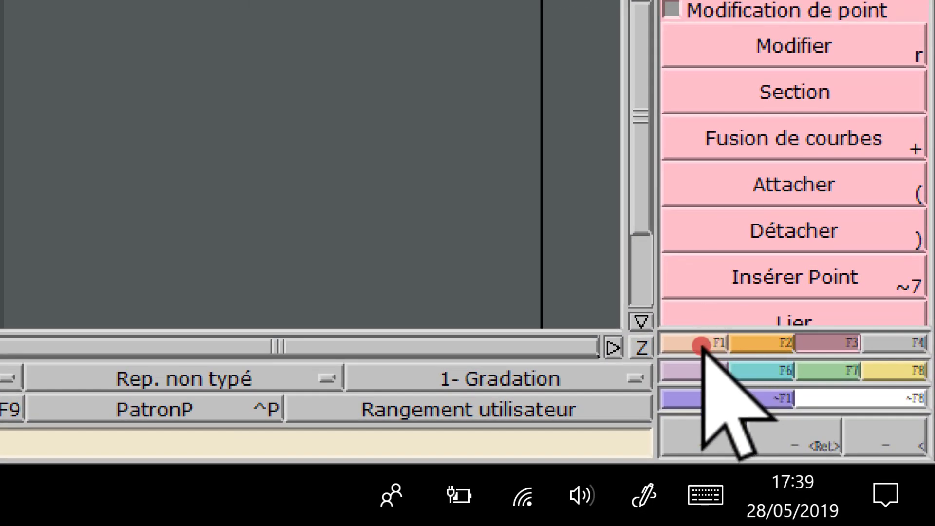
left_click(811, 430)
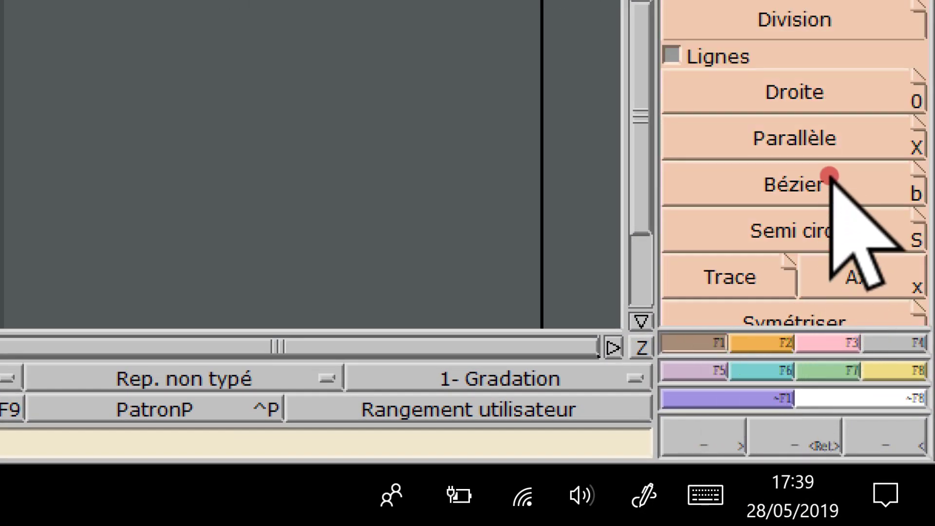
left_click(816, 138)
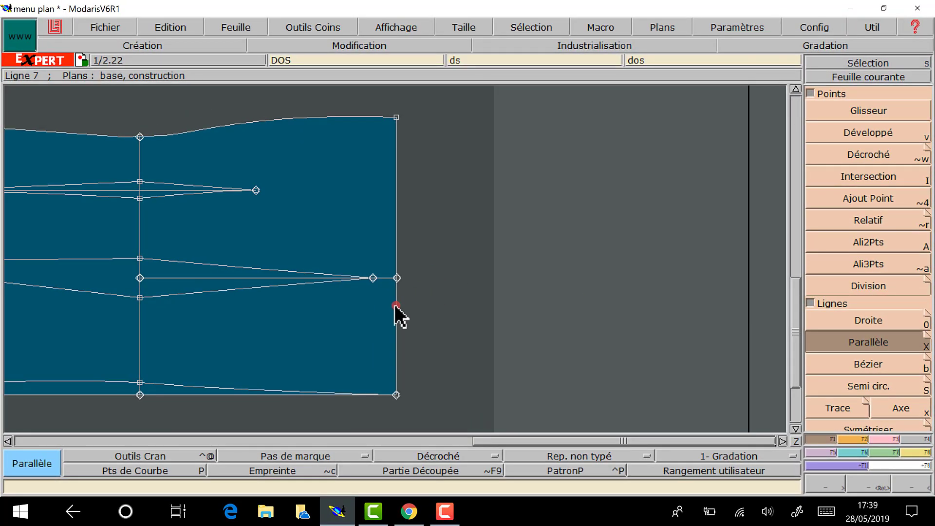
left_click(396, 305)
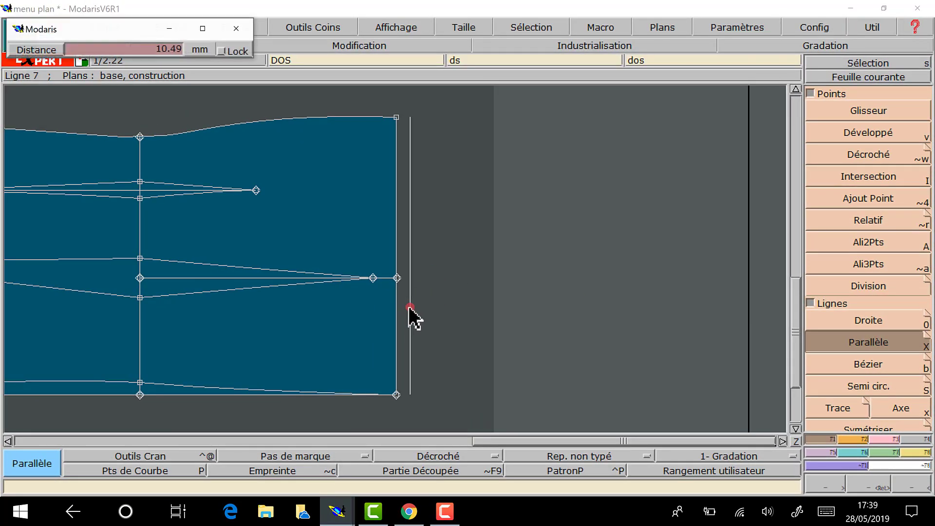
left_click(229, 32)
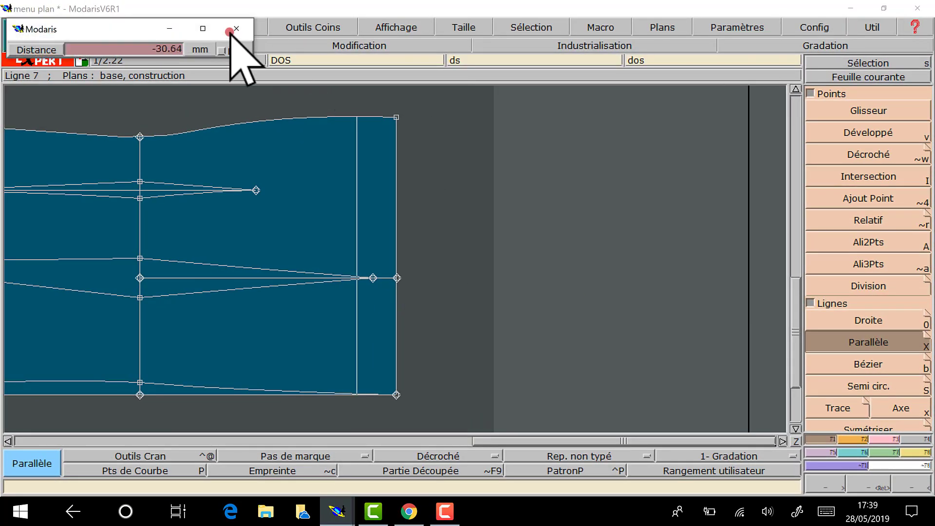
left_click(145, 49)
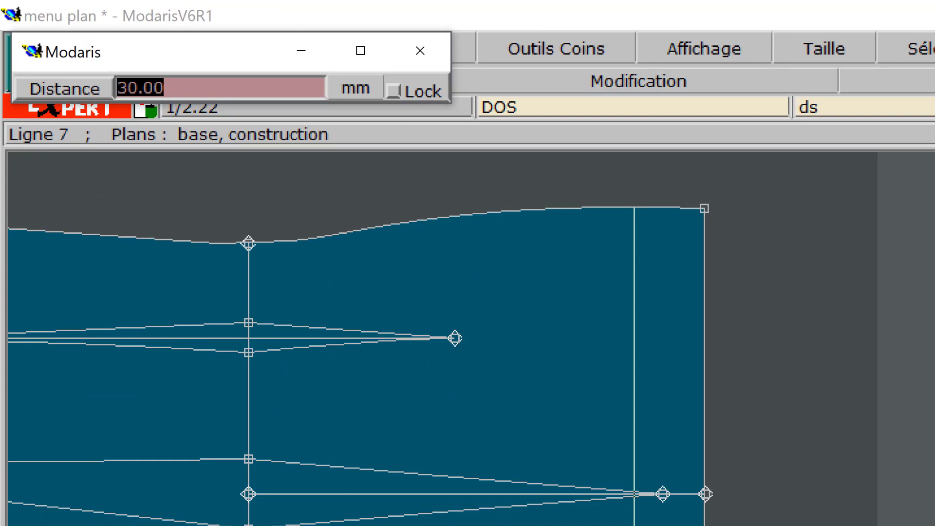
type("3")
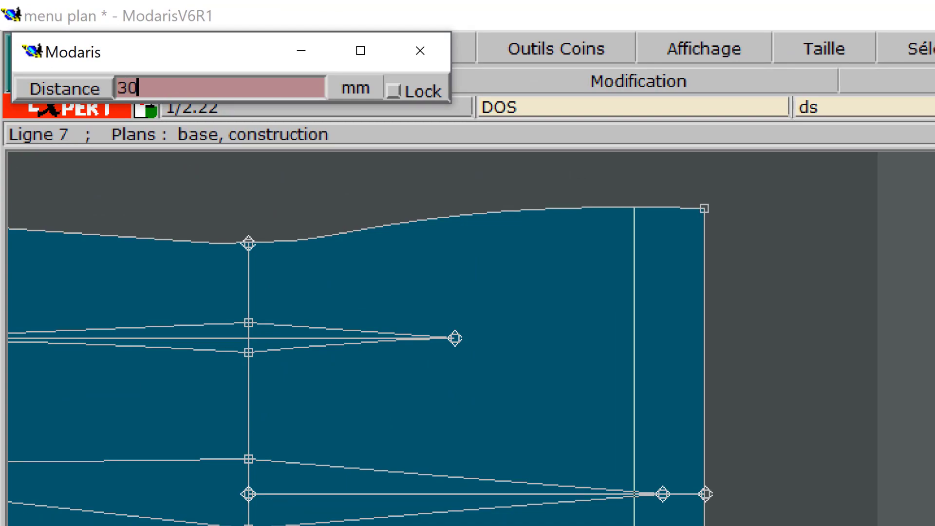
type("0")
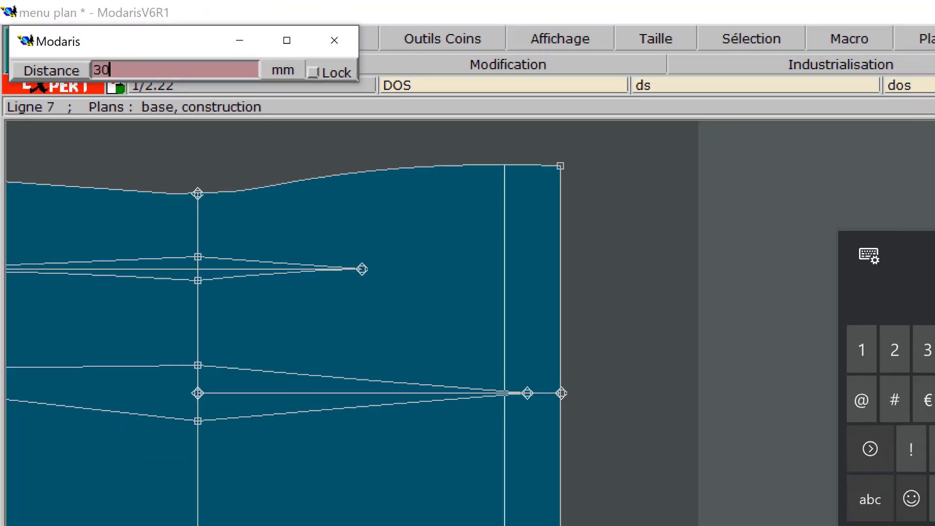
left_click(815, 352)
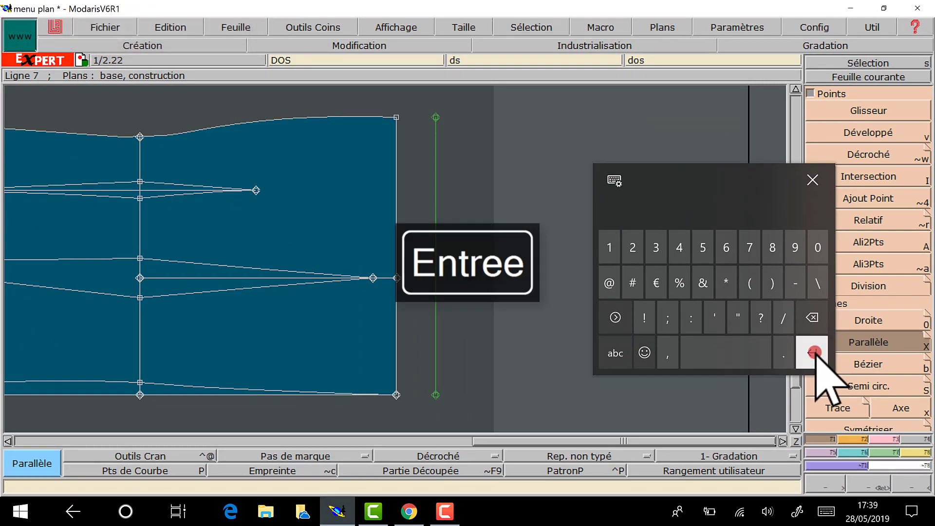
left_click(813, 180)
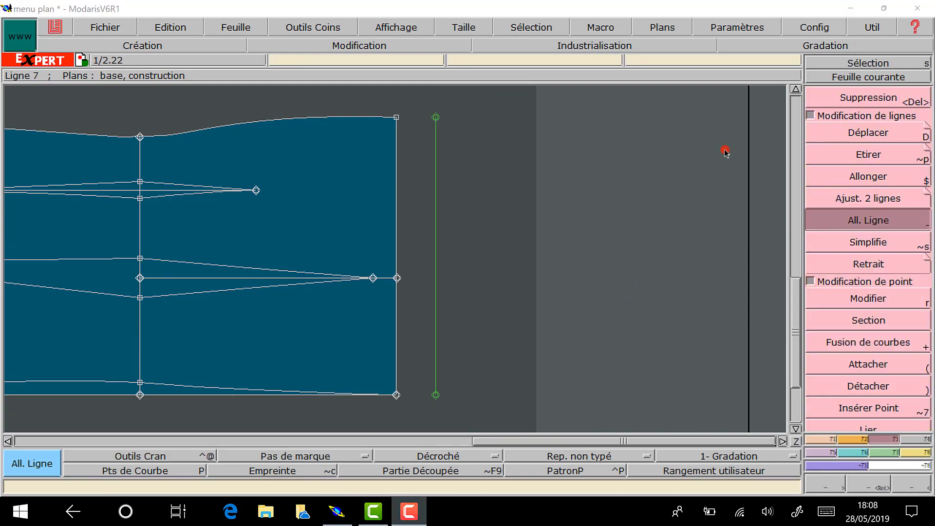
Lengthen the side-seam end of the parallel hem line by 25 mm with All. Ligne.
left_click(795, 88)
left_click(887, 219)
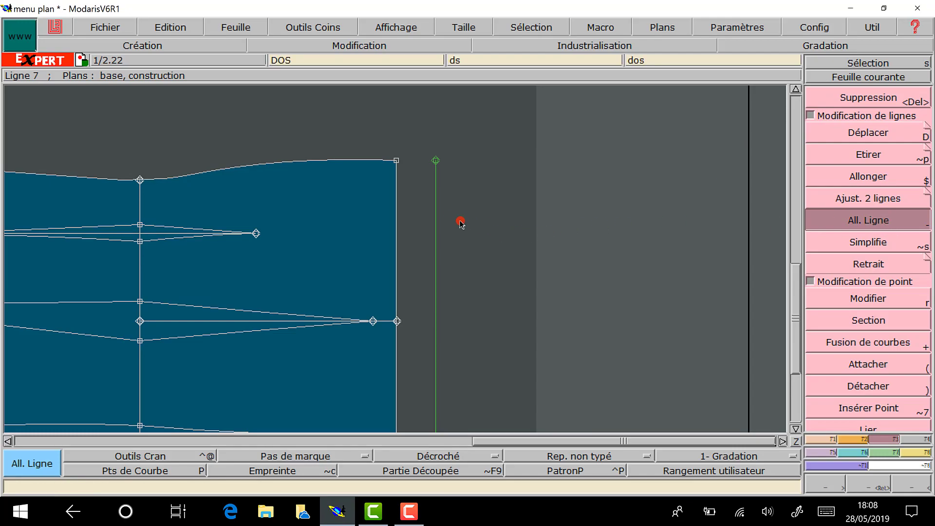
left_click(433, 216)
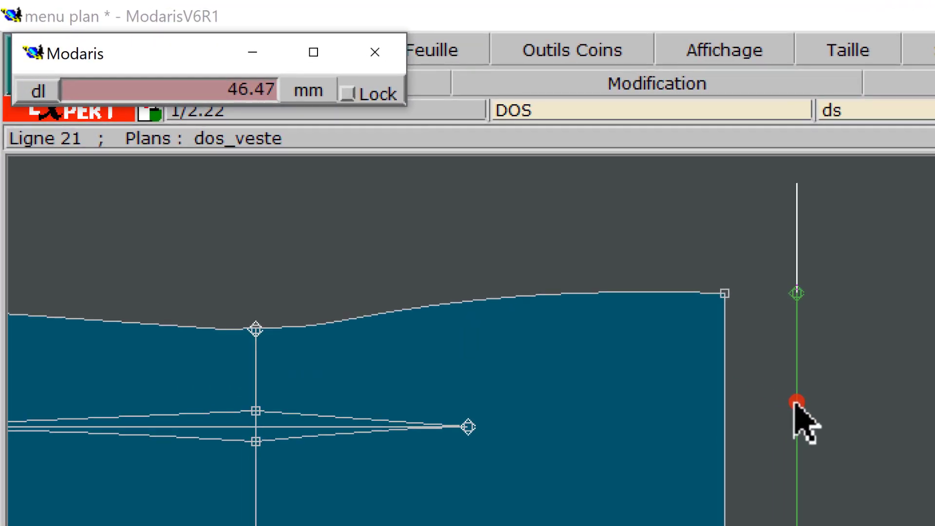
key("Down")
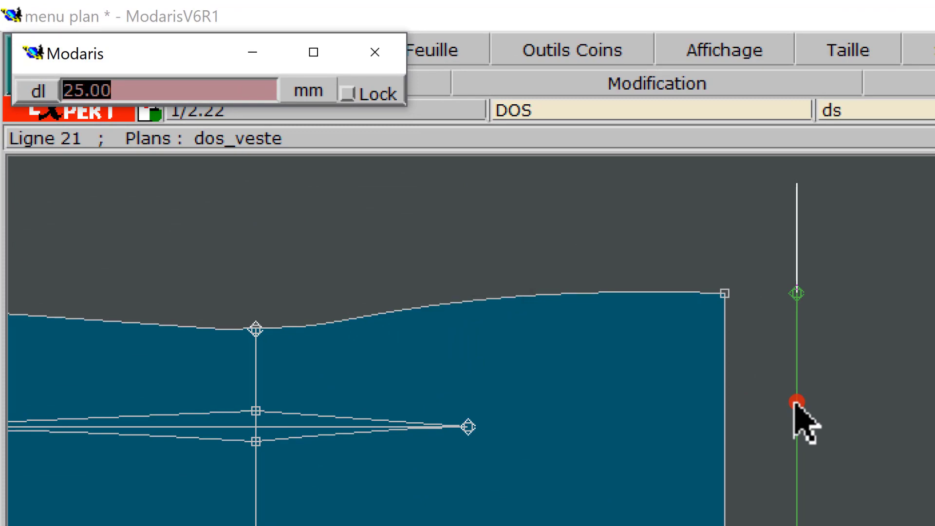
key("Return")
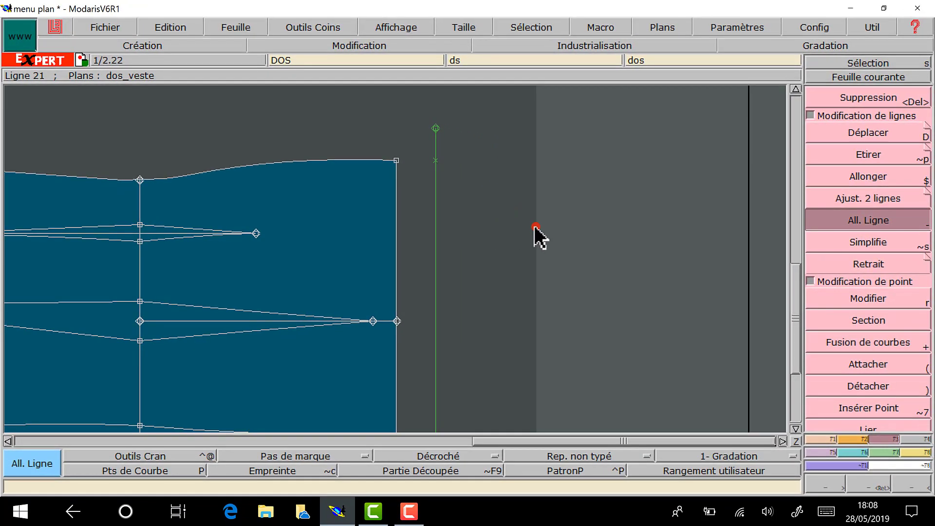
left_click(7, 441)
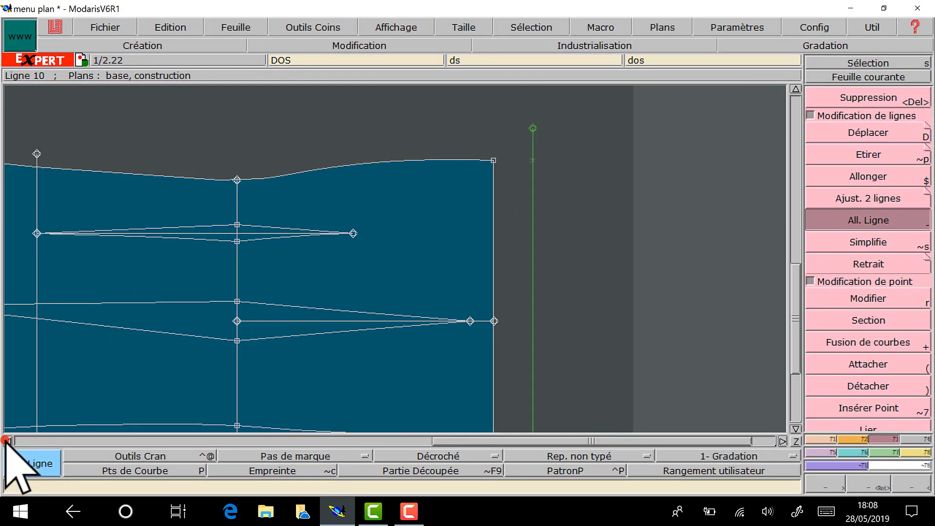
Place a relative point 15 mm directly outside the side-seam waist point, with dx 0 and dy 15.
left_click(7, 441)
left_click(6, 440)
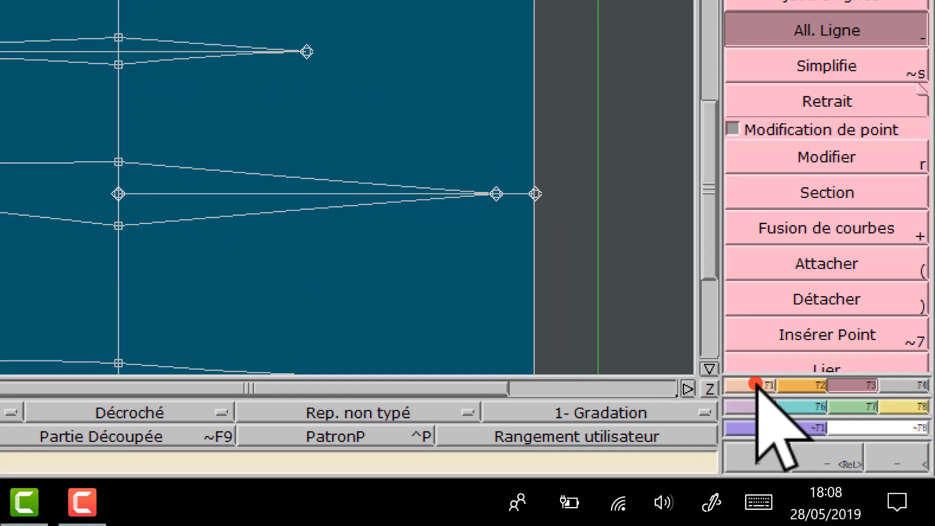
left_click(790, 412)
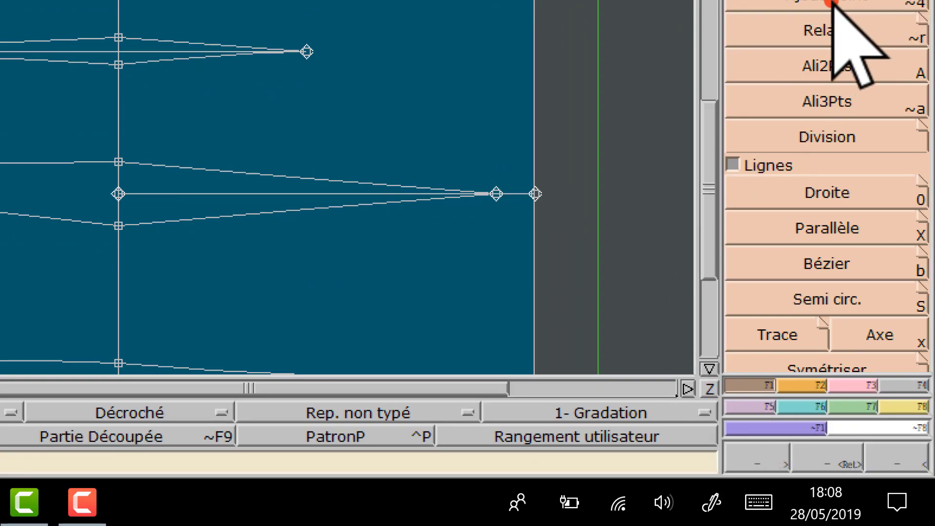
left_click(831, 29)
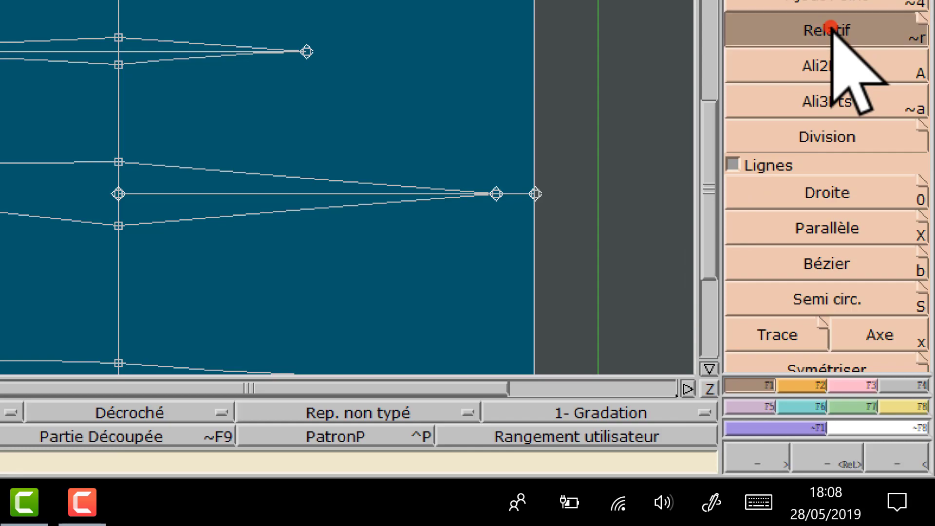
left_click(919, 22)
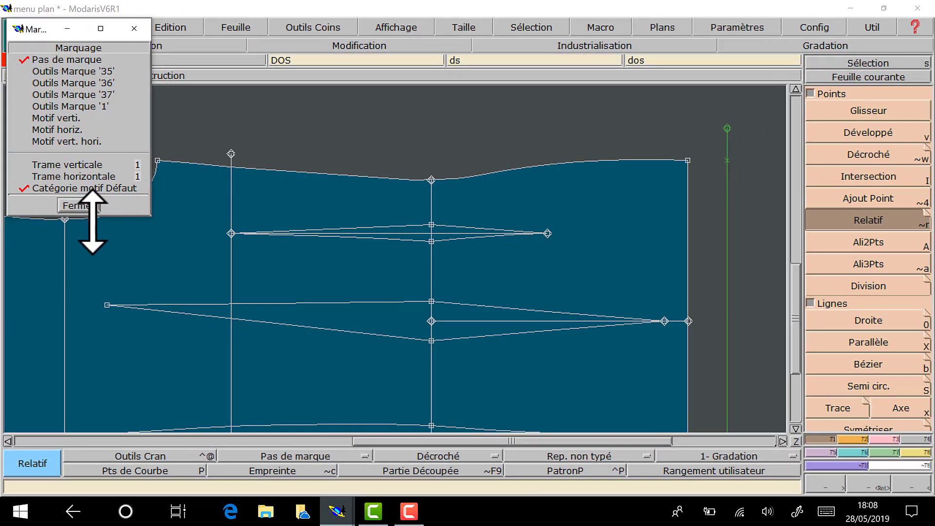
left_click(91, 205)
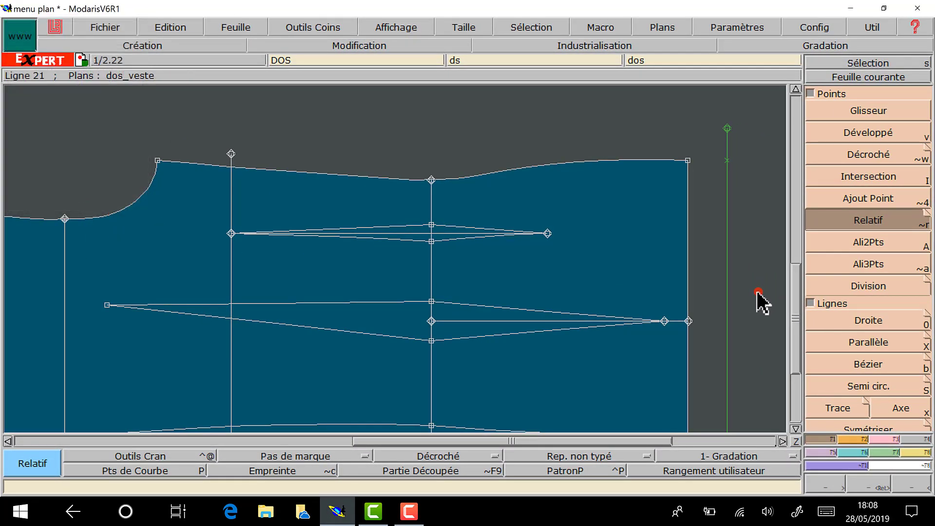
left_click(432, 181)
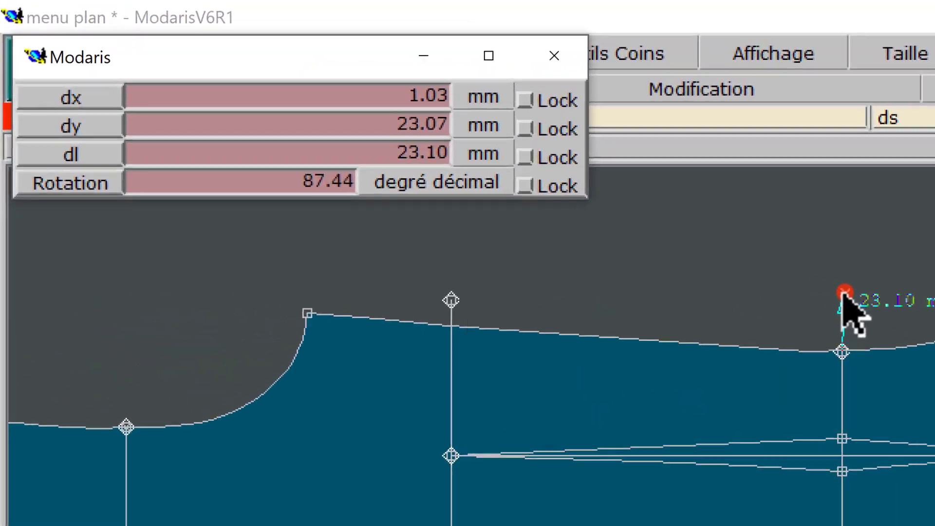
key("BackSpace")
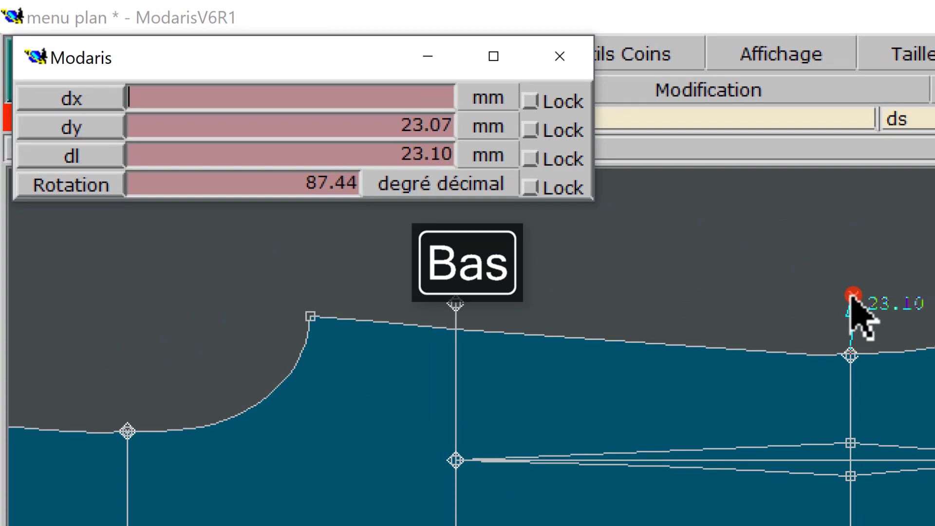
type("0")
key("Down")
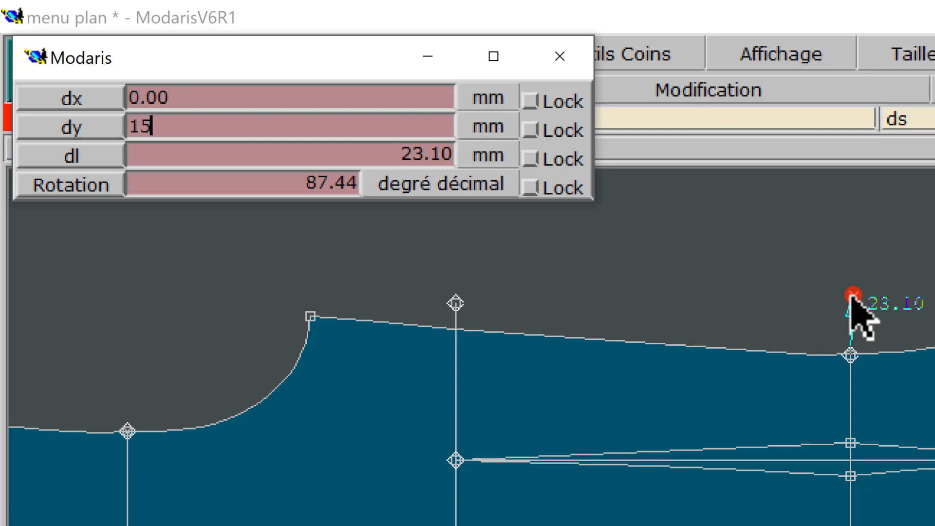
key("Return")
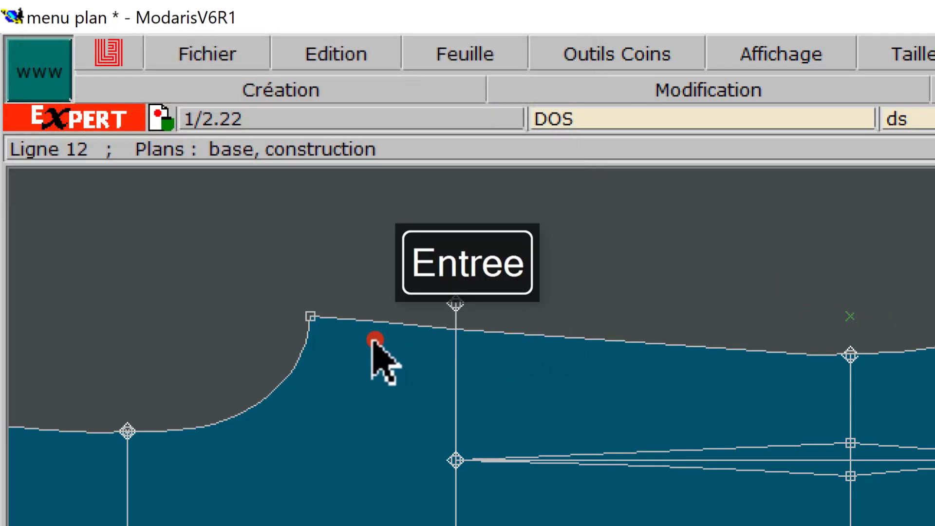
Place a relative point from the underarm corner of the side seam with dx 20 mm and dy 25 mm.
left_click(311, 316)
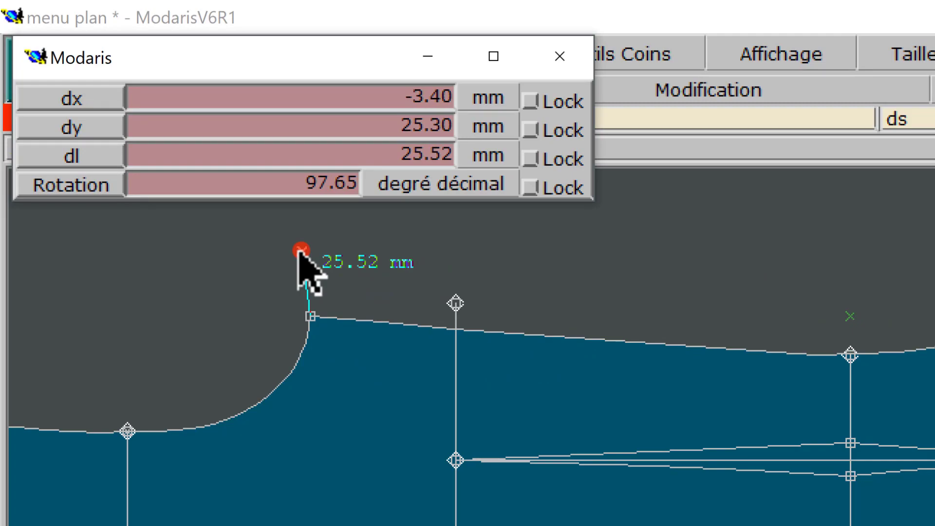
key("Down")
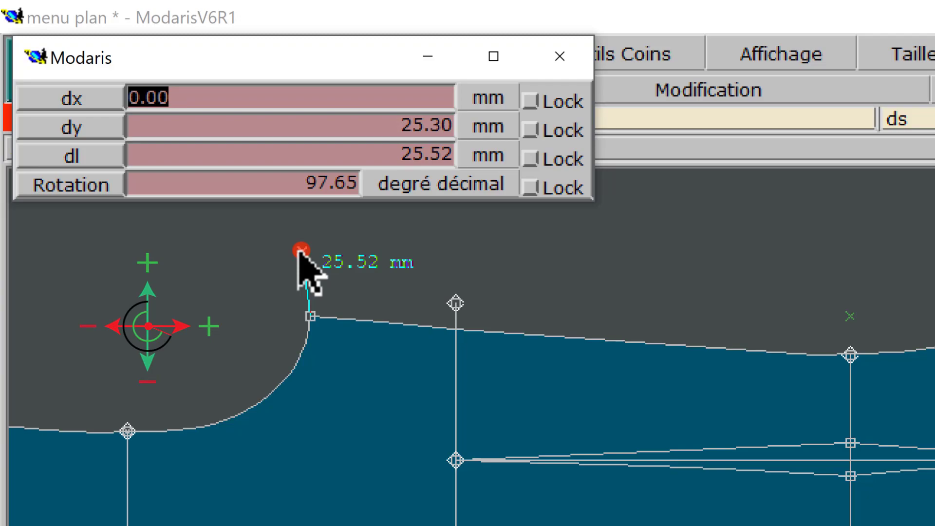
type("2")
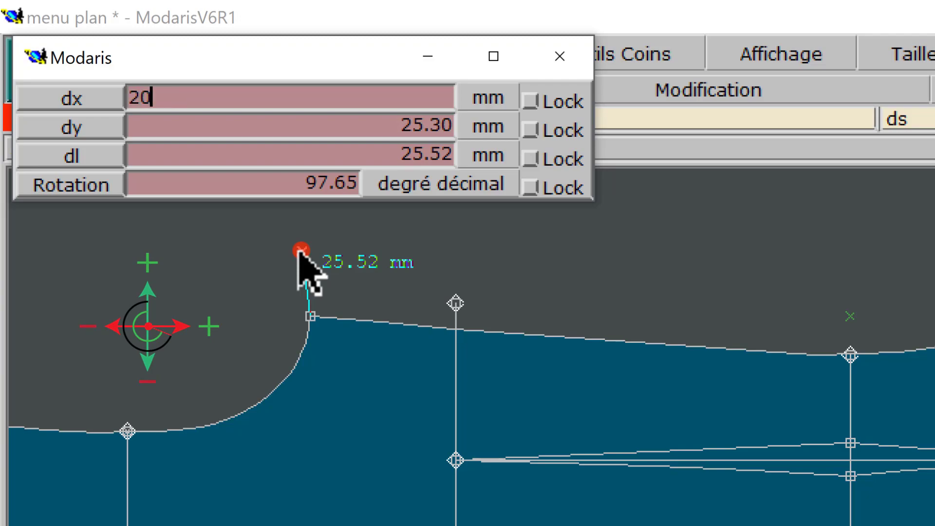
type("0")
key("Down")
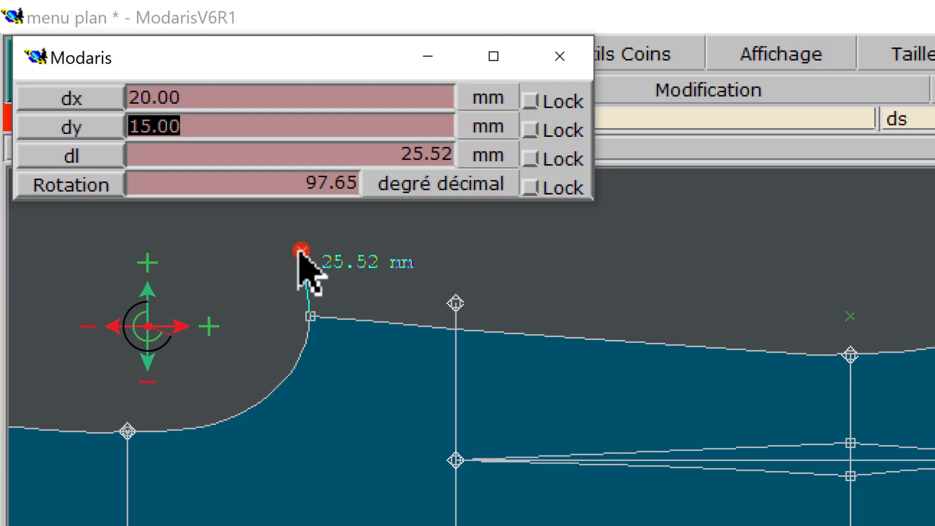
type("25")
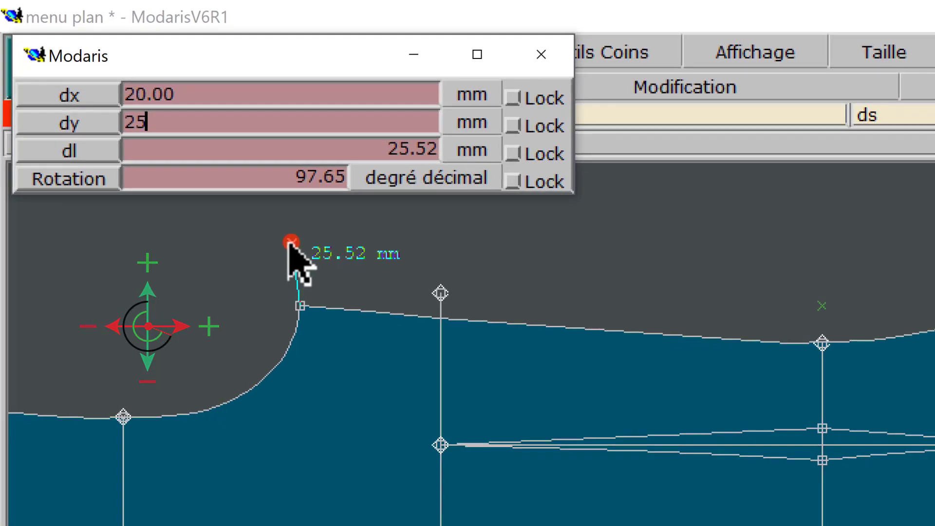
key("Return")
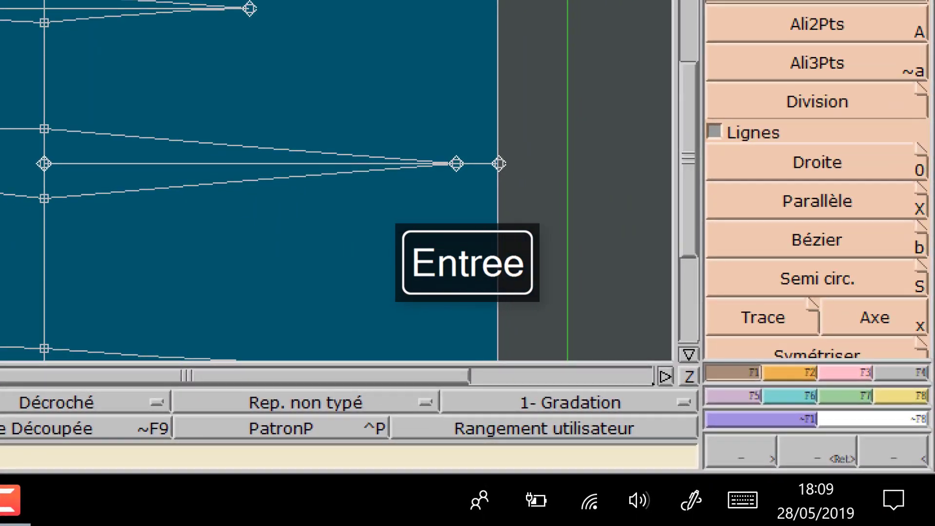
Draw the jacket side seam as a Bézier curve from the underarm relative point through the waist point and curve points to the lengthened hem line's end.
left_click(807, 246)
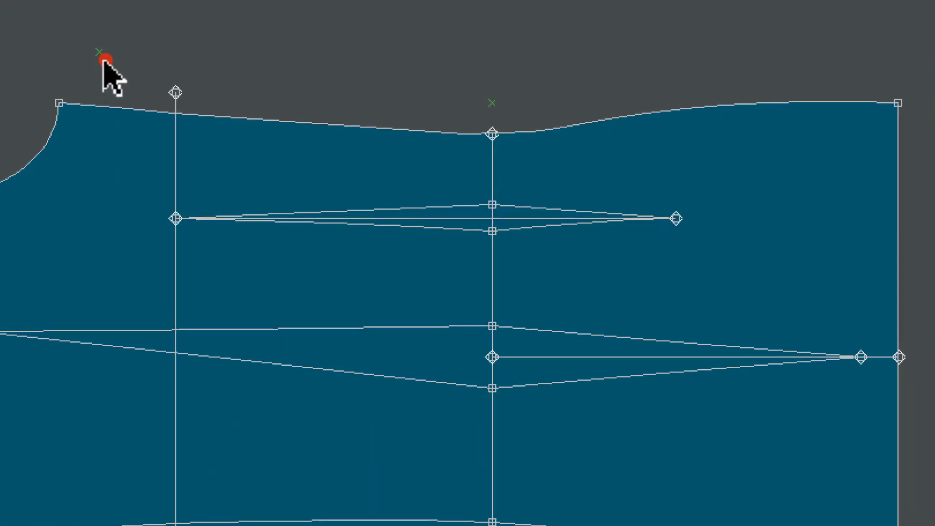
left_click_drag(104, 60, 411, 100)
left_click(492, 102, "shift")
left_click(571, 92, "shift")
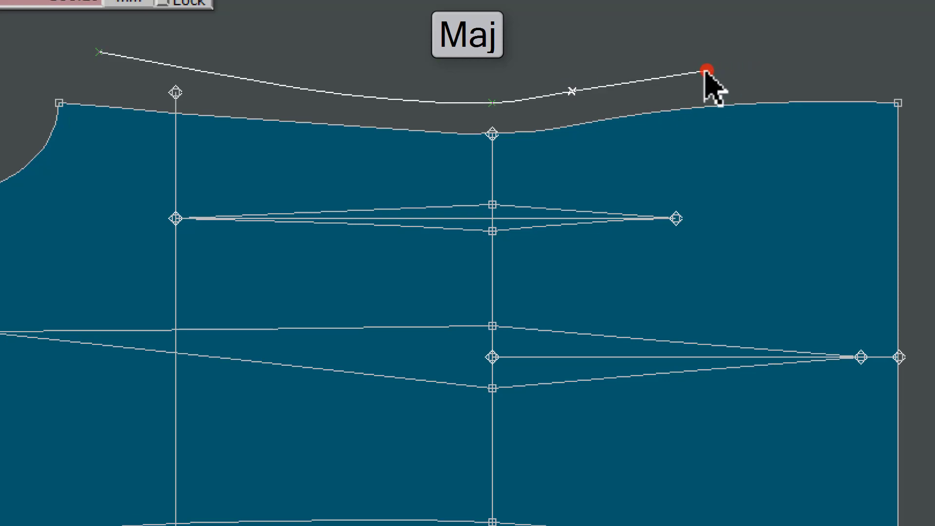
left_click(711, 62, "shift")
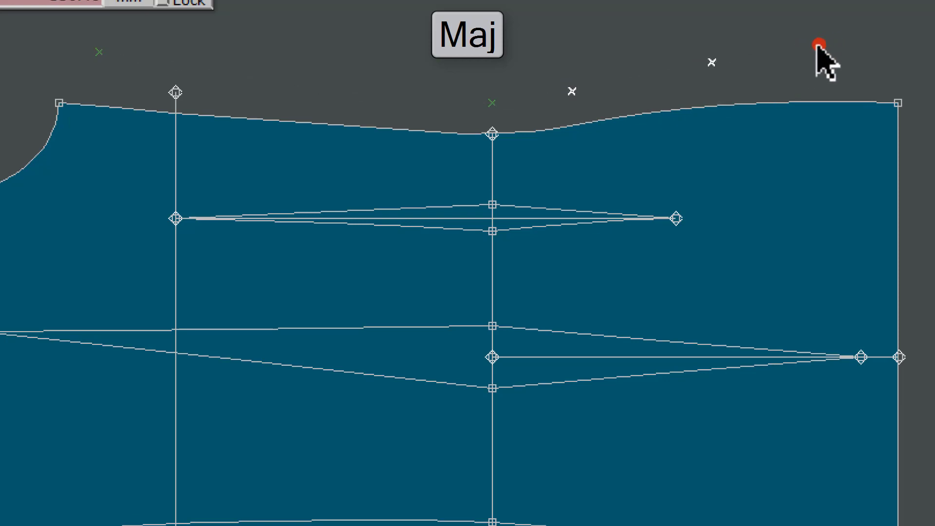
left_click(859, 47, "shift")
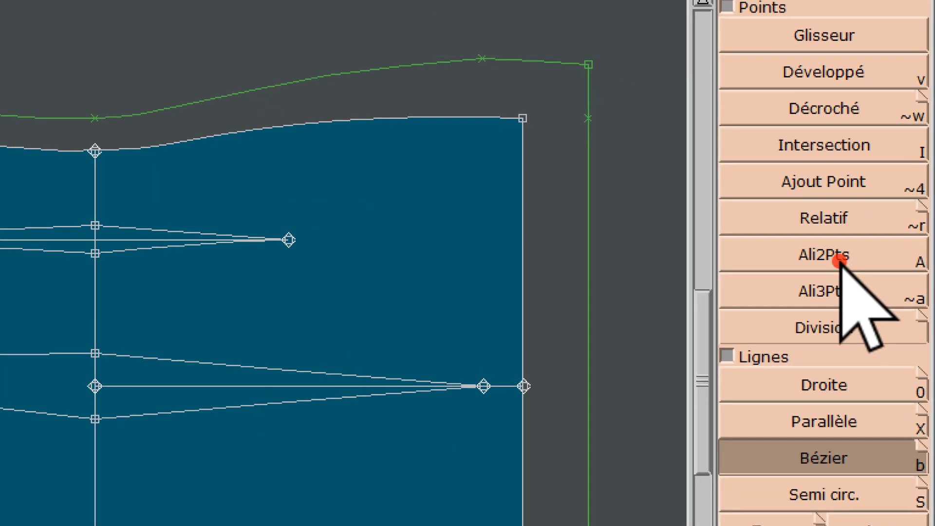
Align the new side seam's last curve point with its hem end point using Ali2Pts.
left_click(856, 254)
left_click(589, 64)
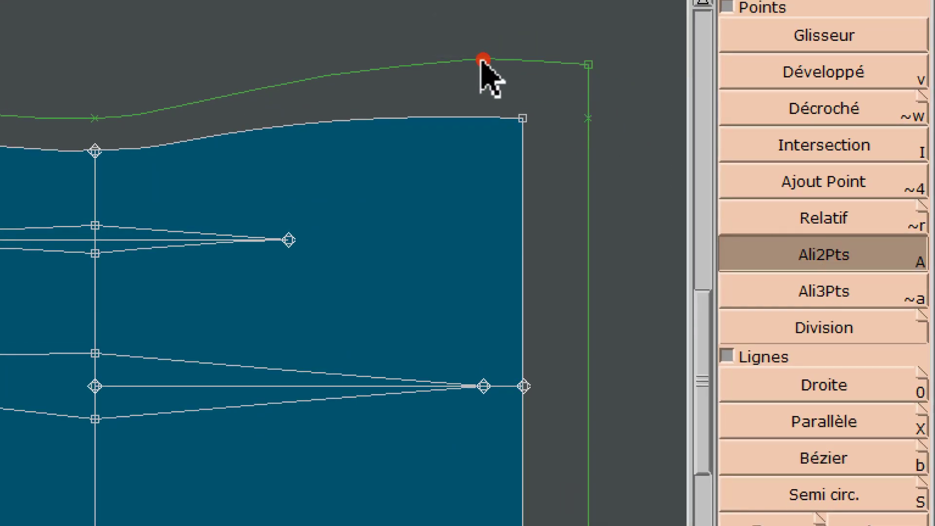
left_click(482, 61)
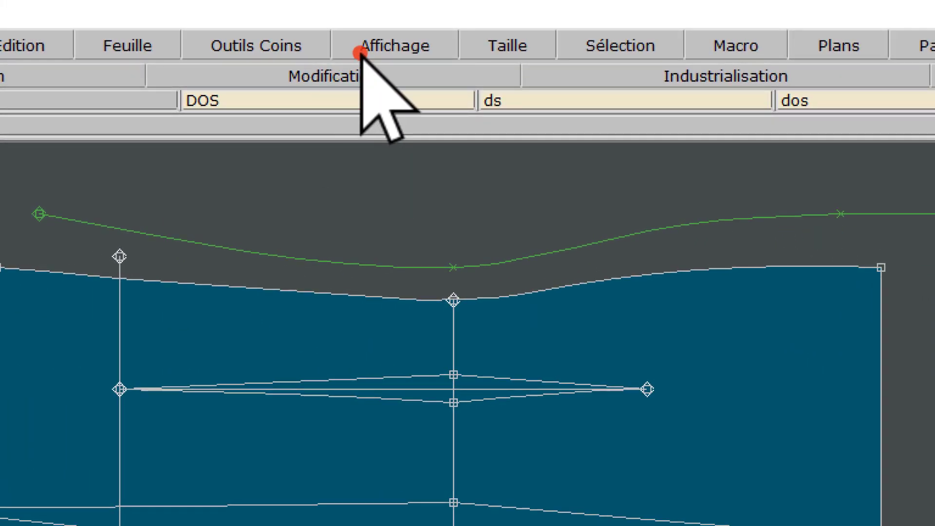
Display the curve handles (Poignees) and the curve points (Pts de Courbe).
left_click(284, 9)
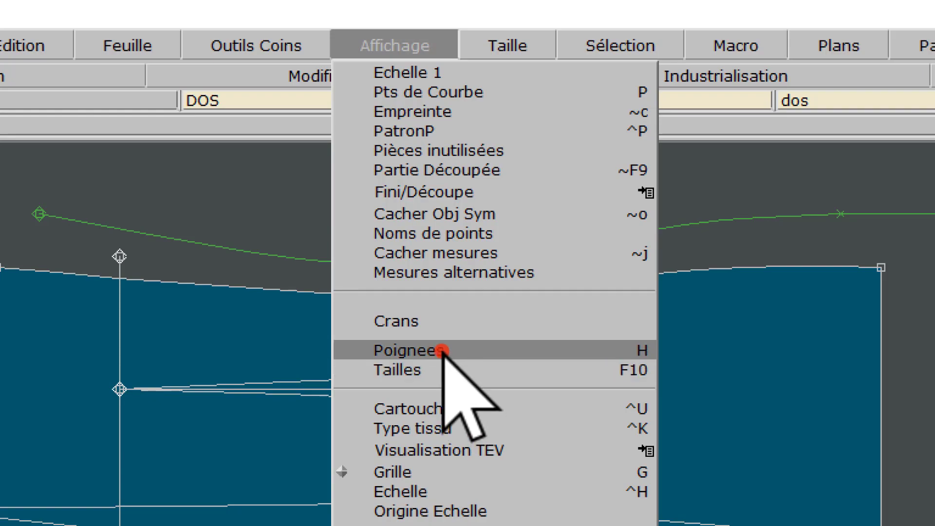
left_click(441, 350)
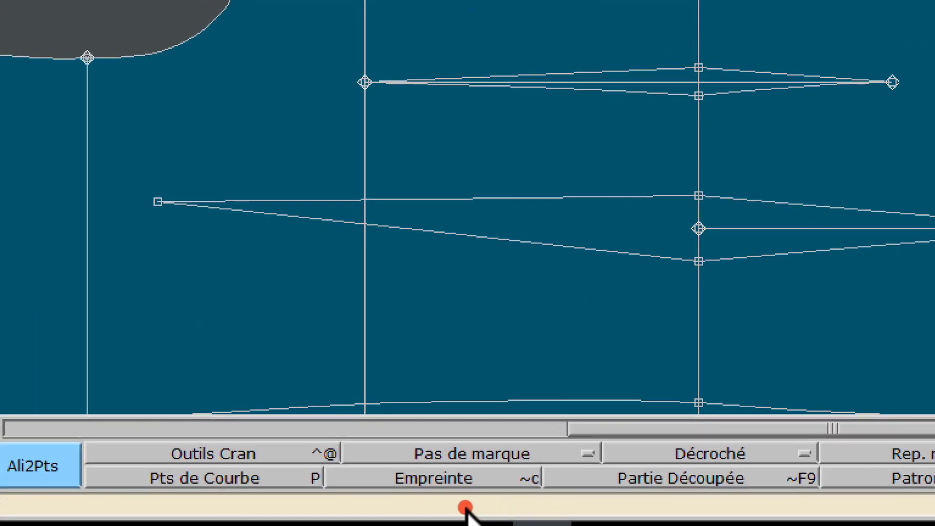
left_click(270, 475)
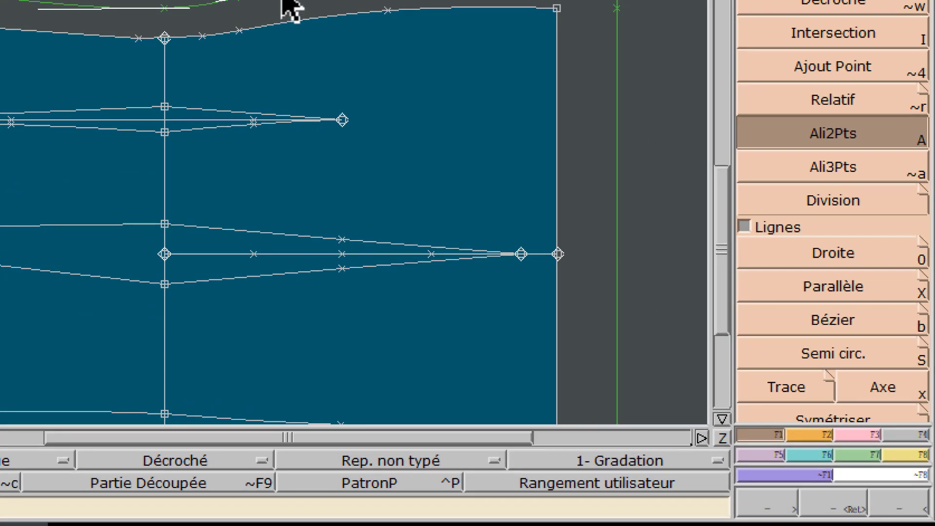
Refine the jacket side-seam curve with Modifier by adjusting the handles at the waist point and the first curve point towards the hip.
left_click(850, 435)
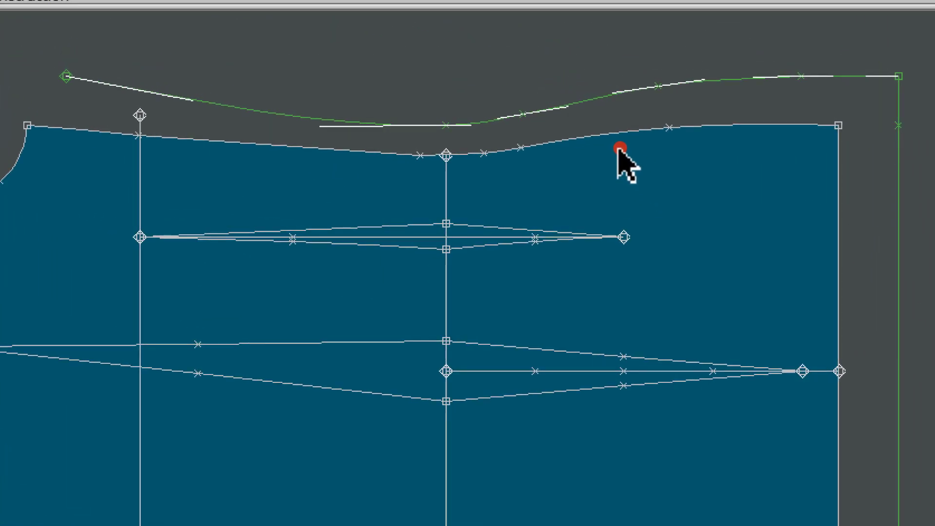
left_click_drag(563, 108, 566, 102)
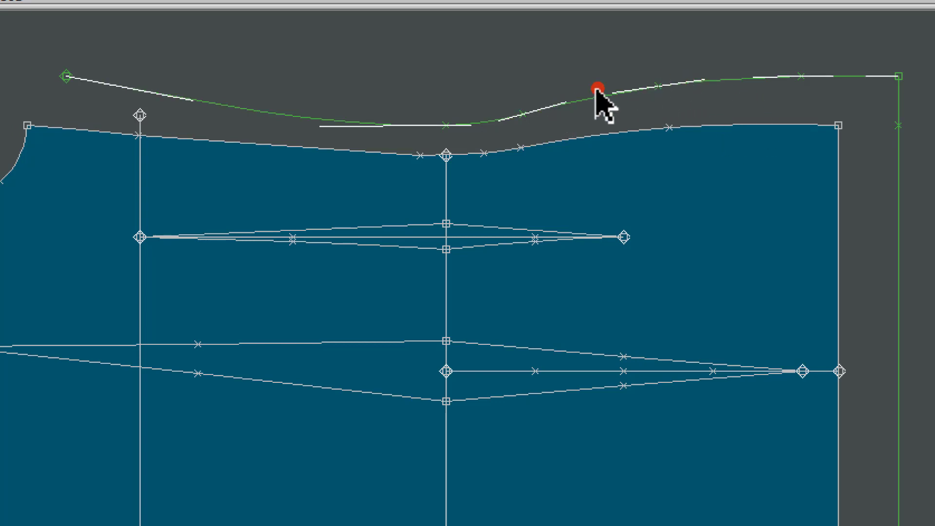
left_click_drag(323, 126, 322, 134)
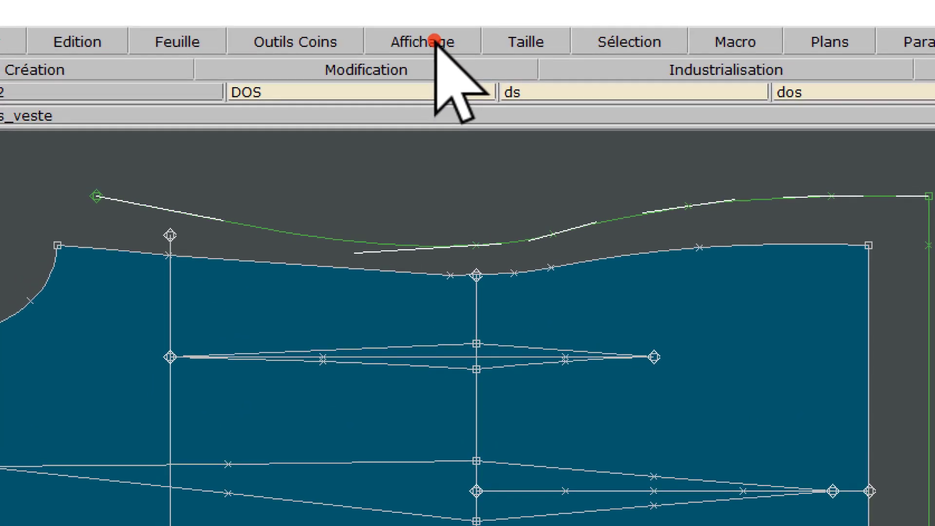
Turn on the display of notches (Crans) and hide the curve handles.
left_click(424, 42)
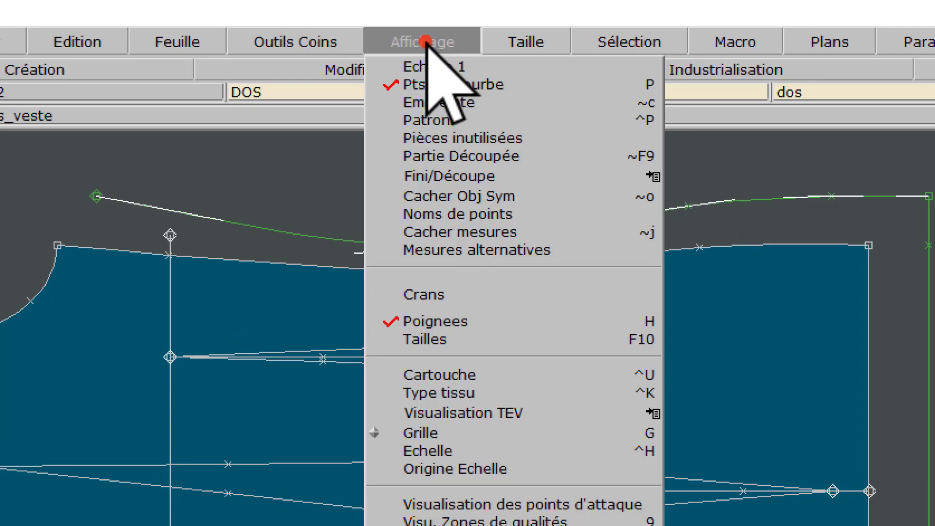
left_click(423, 295)
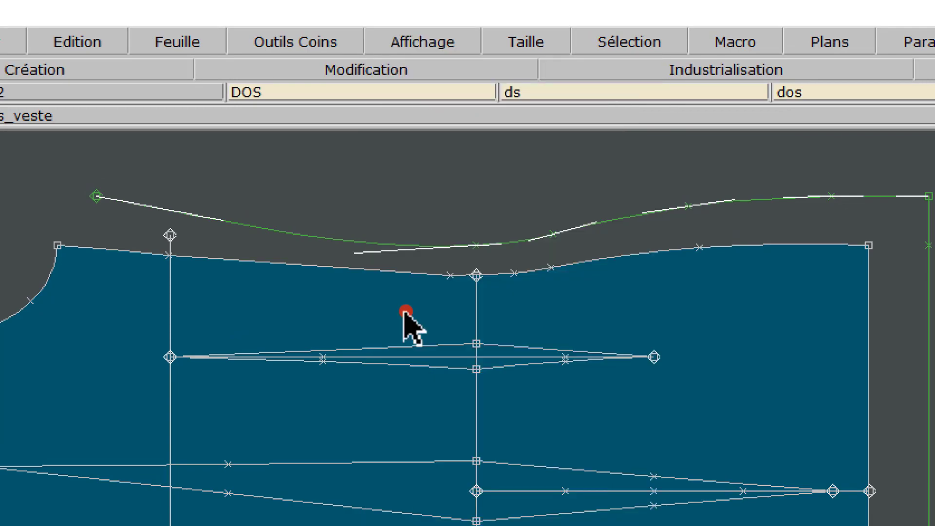
left_click(436, 39)
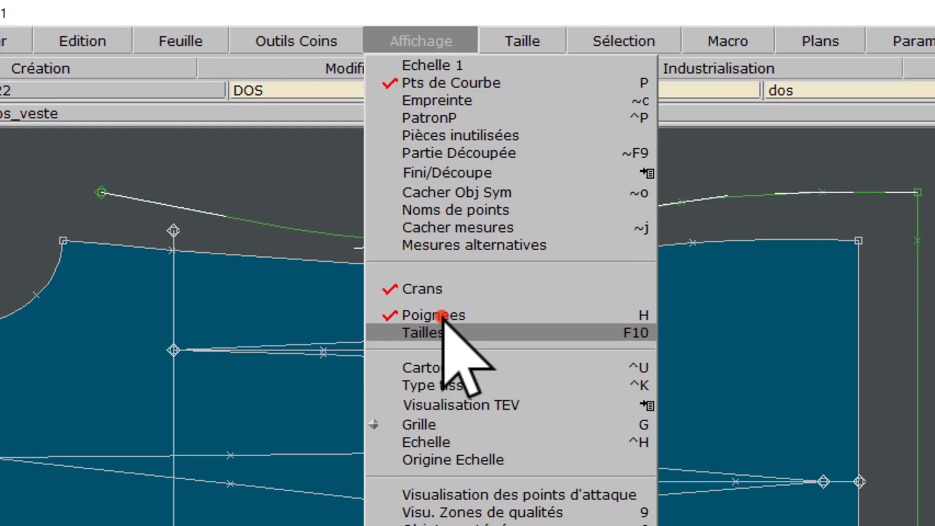
left_click(441, 317)
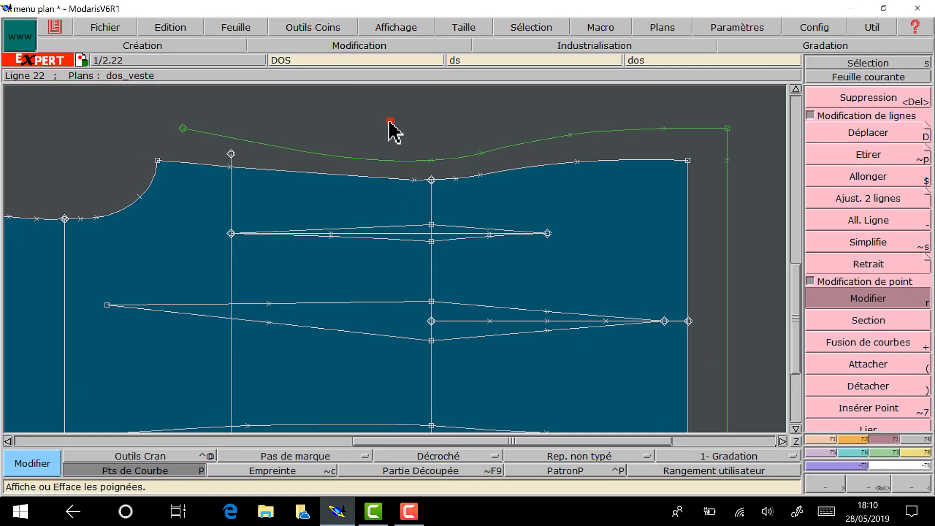
Extend the base centre-back line beyond the bodice hem towards the jacket hem line using All. Ligne.
left_click_drag(793, 313, 791, 383)
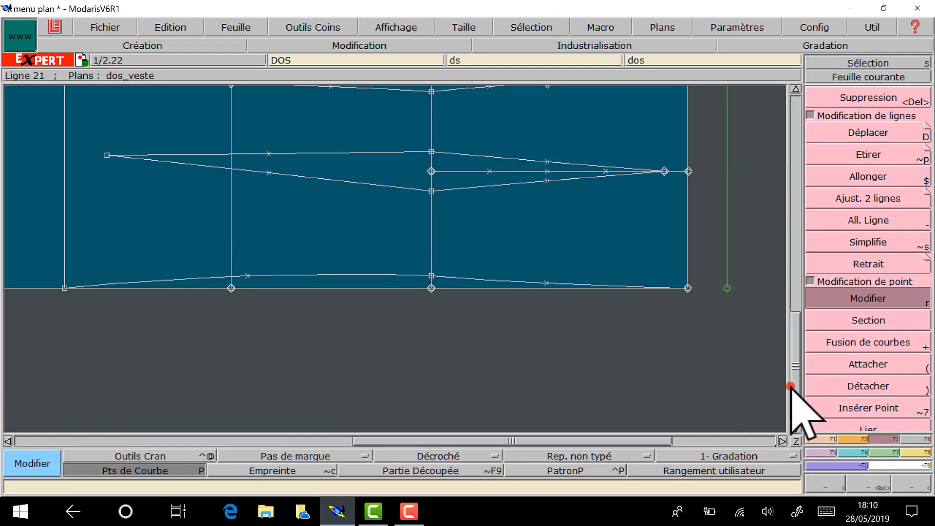
left_click(896, 222)
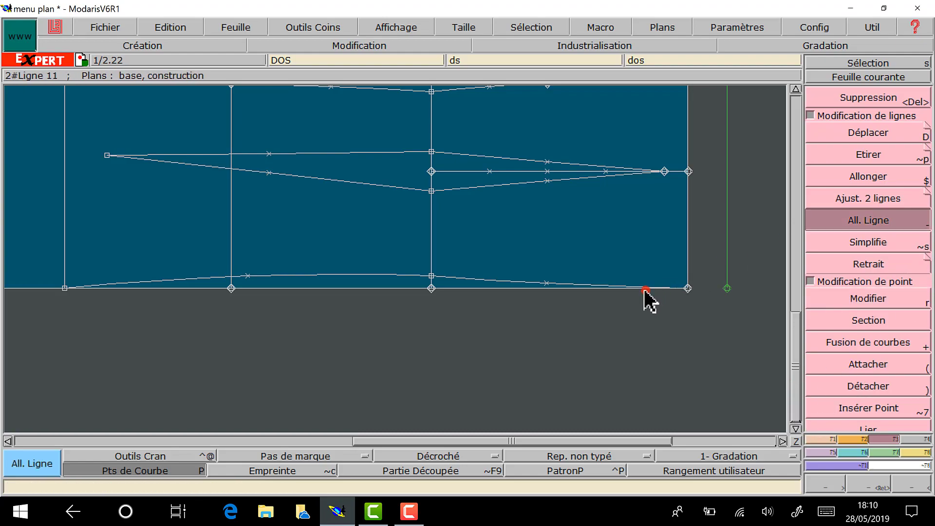
left_click(650, 290)
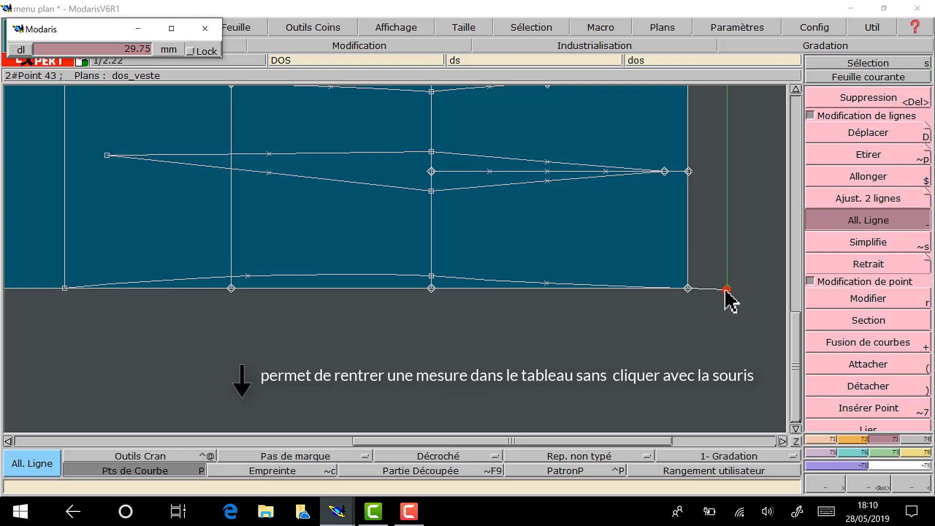
key("Down")
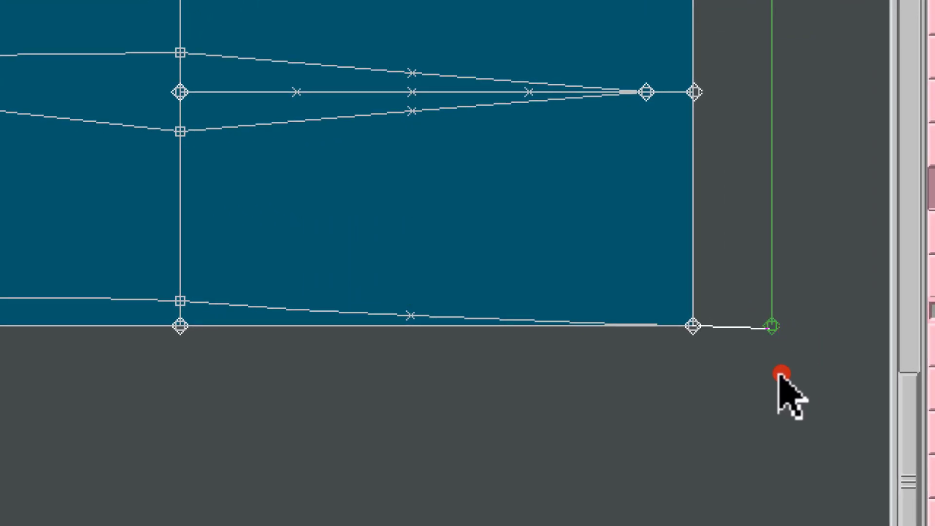
left_click(778, 374)
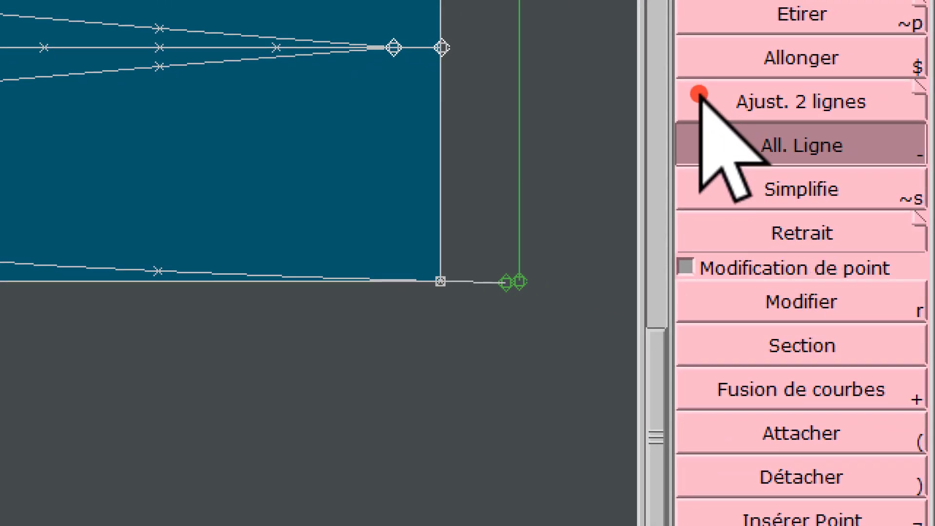
Attach the end of the extended centre-back line to the end point of the jacket hem line using Attacher.
left_click(785, 440)
left_click(508, 281)
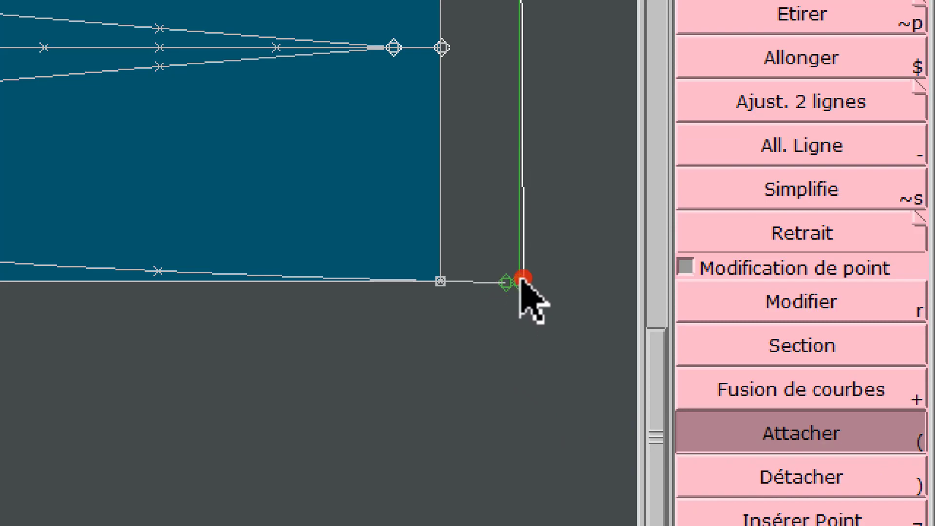
key("space")
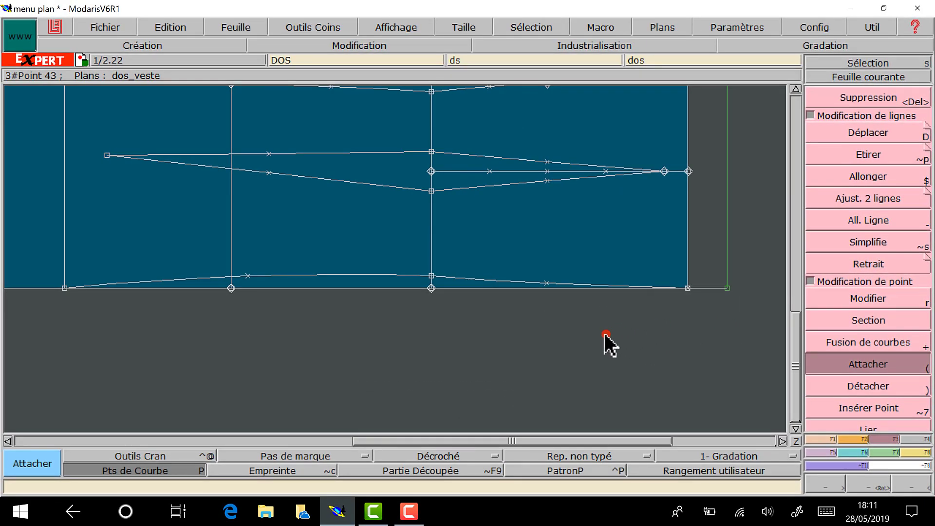
Add a relative point at dx 0 and dy 10 mm from the point where the across-back line meets the armhole.
left_click(795, 90)
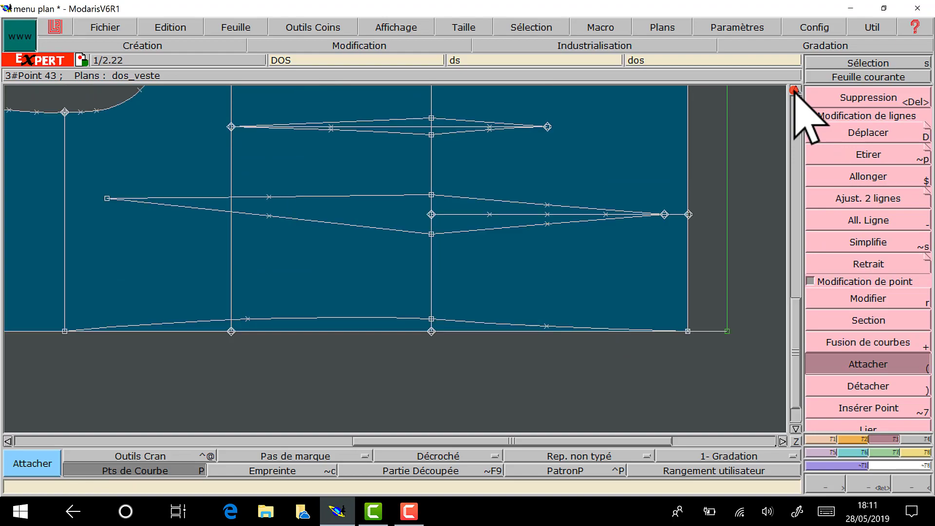
left_click(795, 90)
left_click(795, 89)
left_click(795, 90)
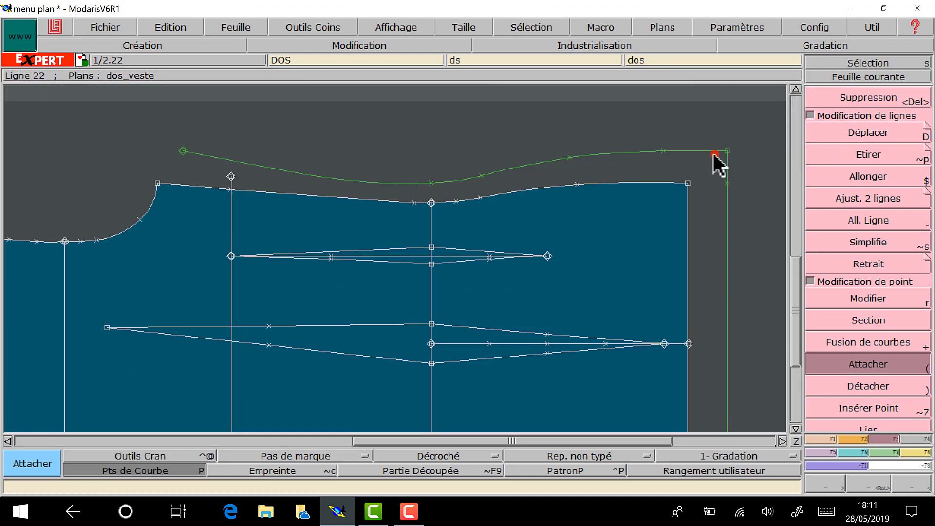
left_click(8, 442)
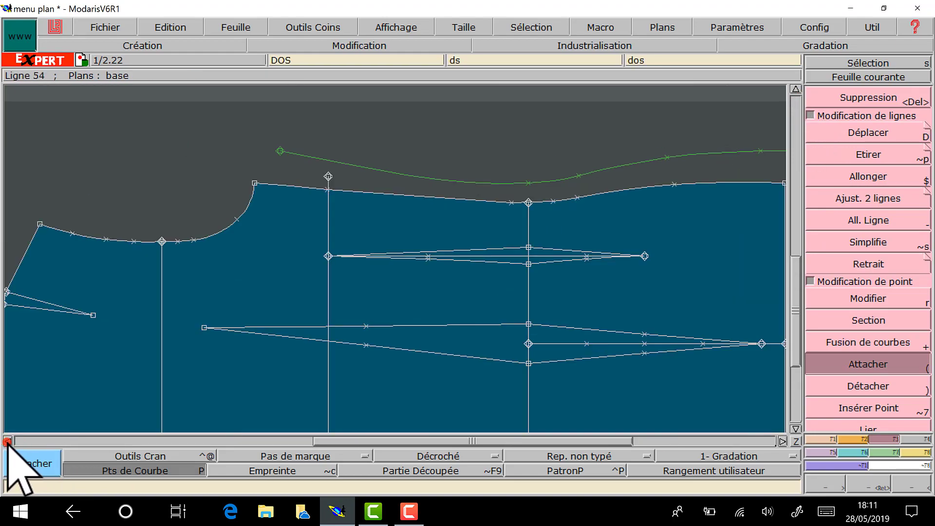
left_click(7, 441)
left_click(8, 441)
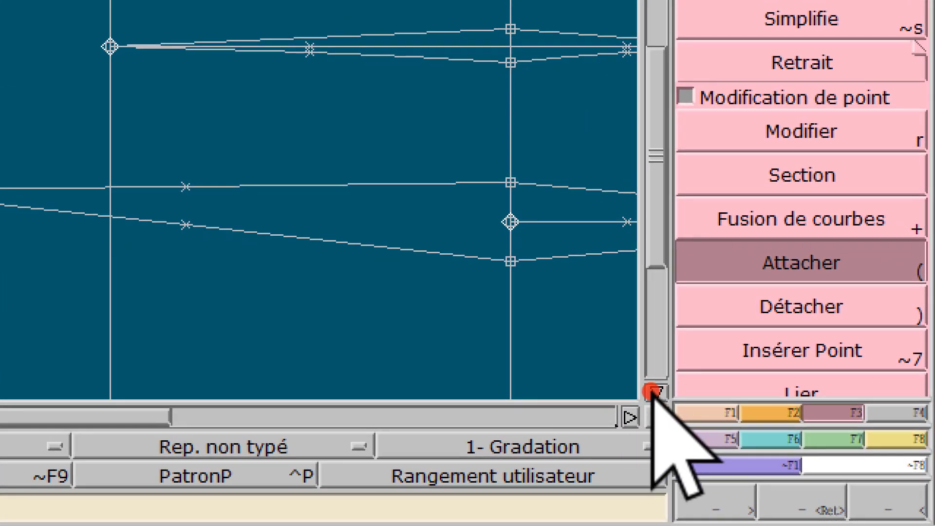
left_click(653, 394)
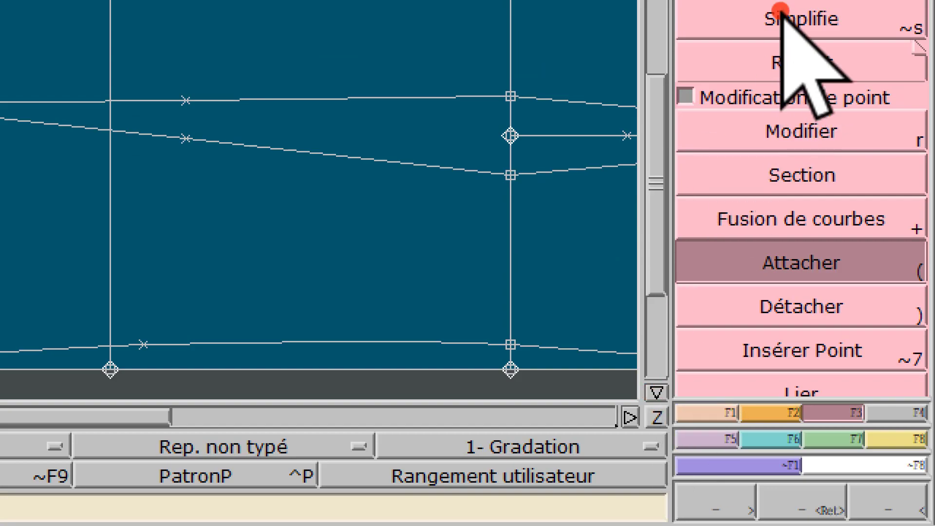
key("F1")
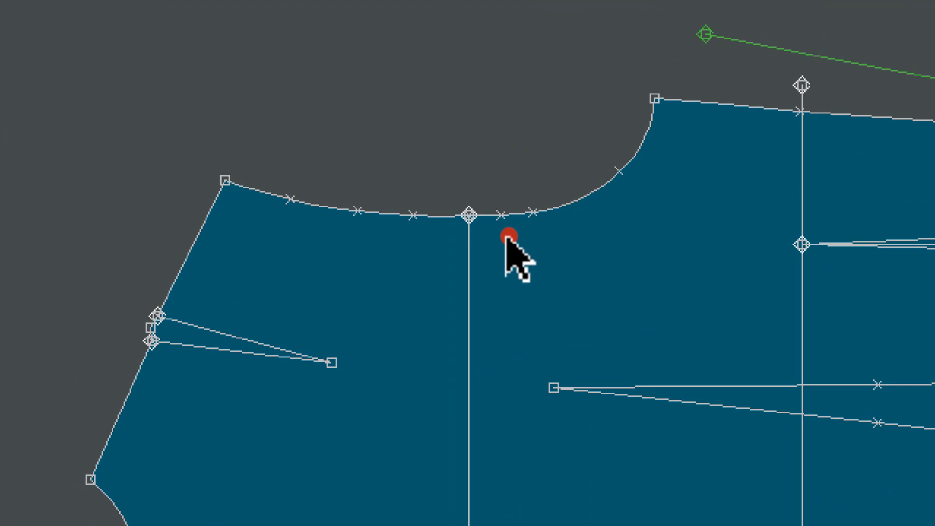
left_click(469, 215)
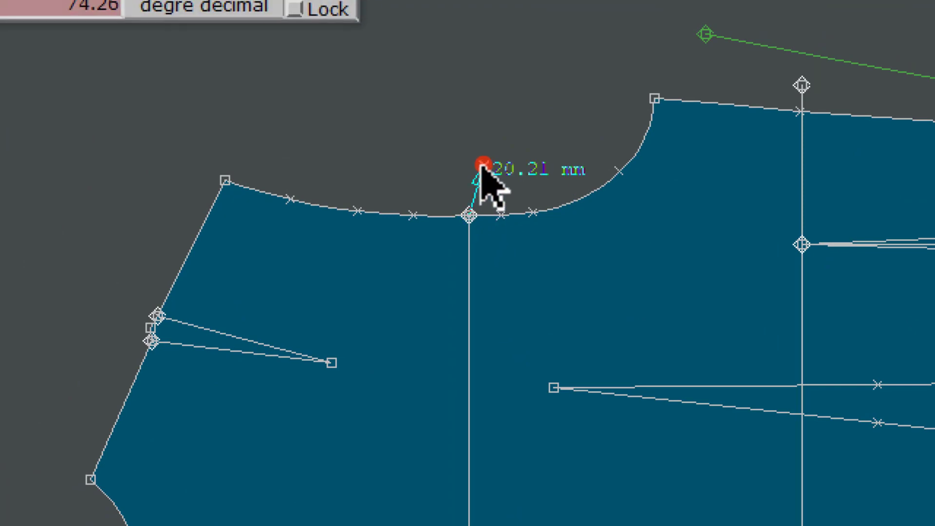
key("Down")
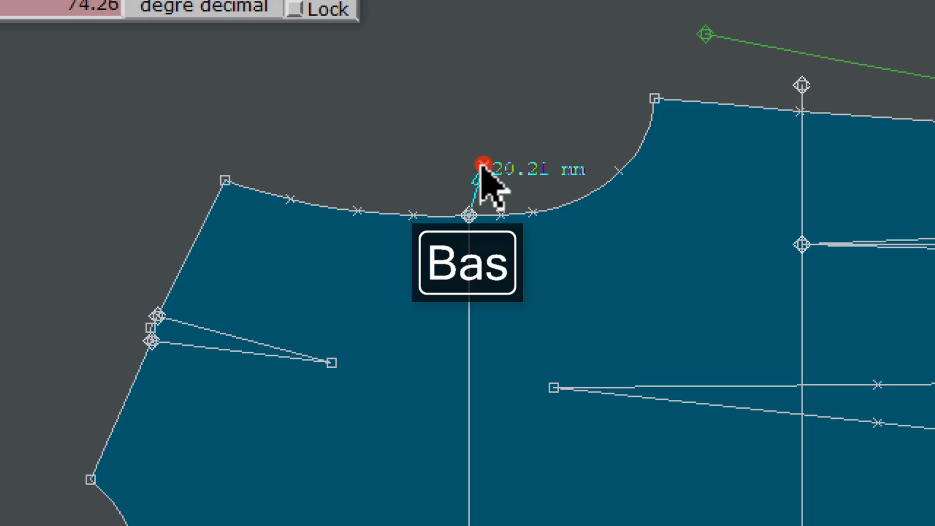
key("Down")
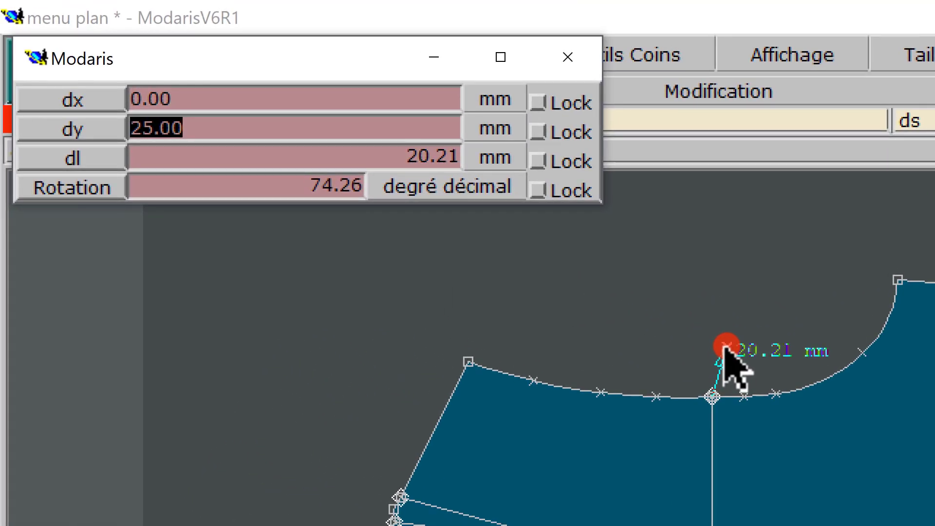
type("0")
key("BackSpace")
type("7.5")
key("Return")
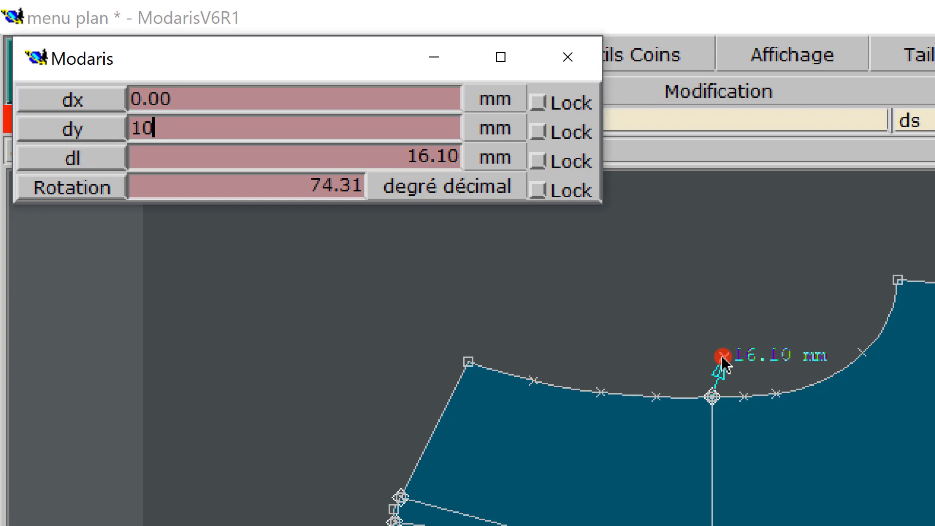
key("Return")
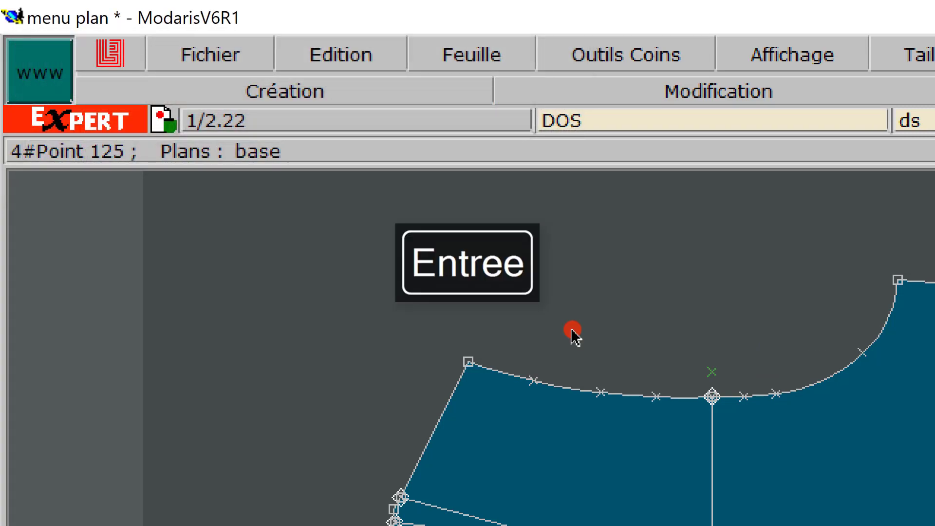
left_click(617, 335)
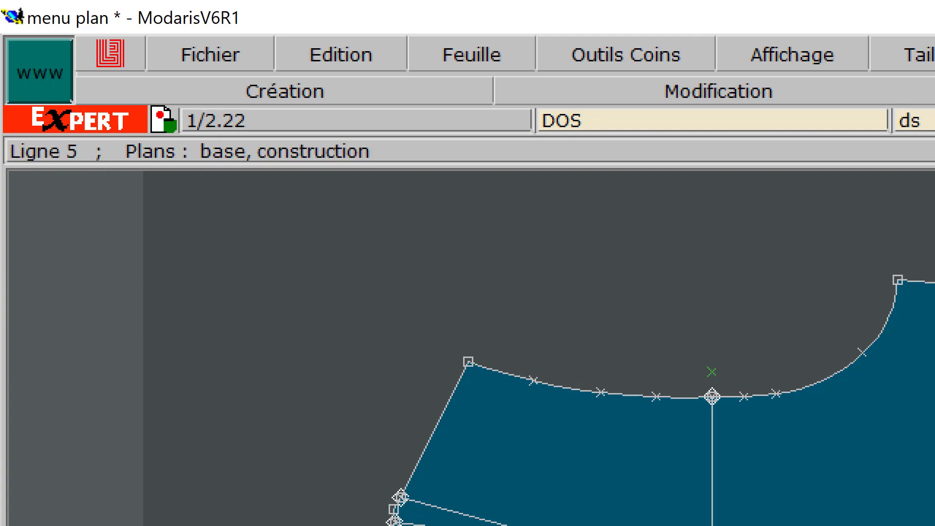
Add a relative point at dx -10 mm and dy 10 mm from the shoulder tip of the bodice.
left_click(469, 364)
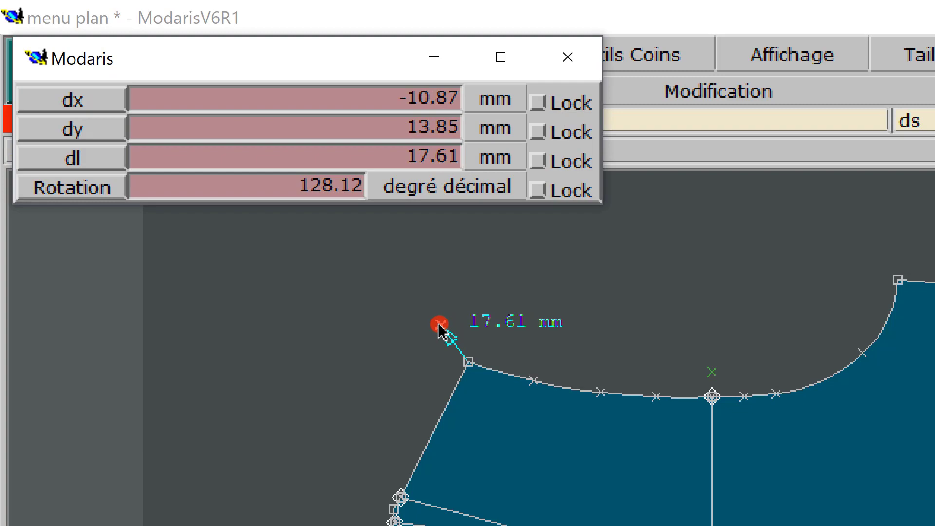
key("Down")
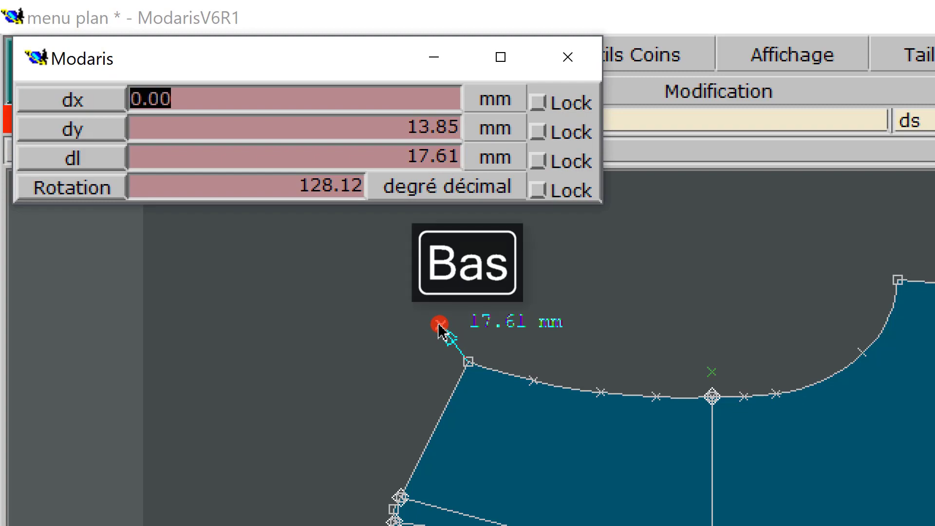
type("-10")
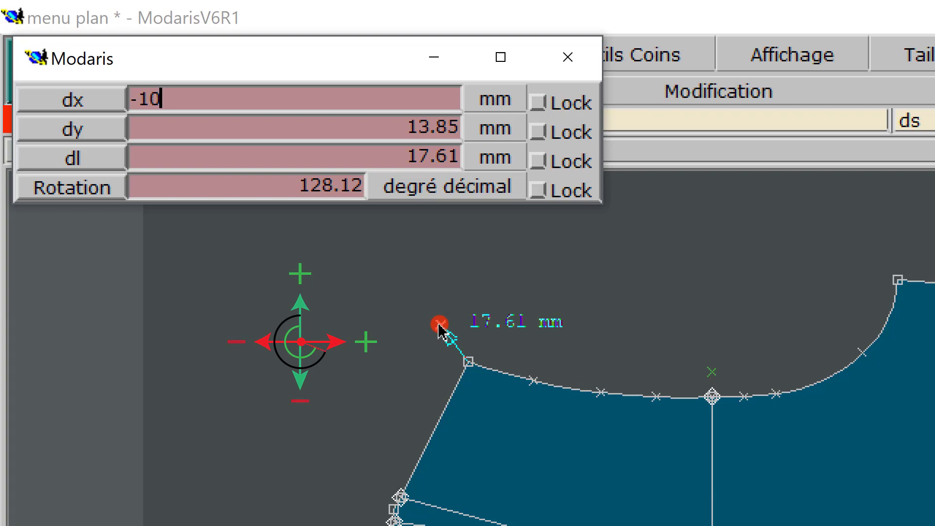
key("Down")
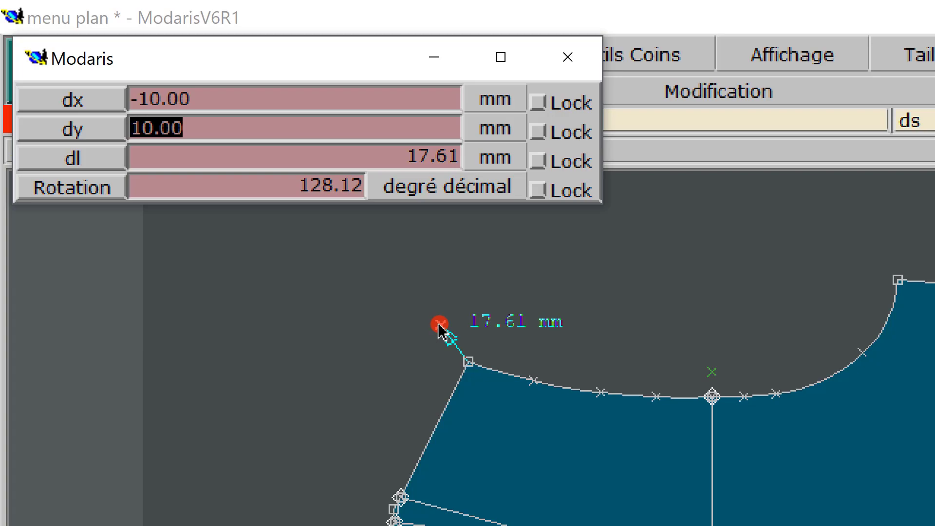
key("Return")
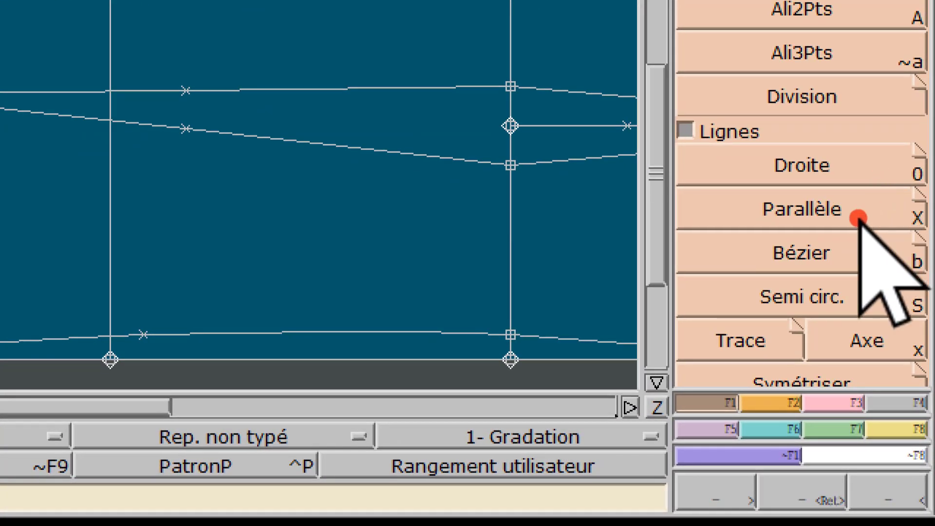
Draw the jacket armhole as a Bézier curve from the new shoulder point through the across-back point to the side seam's upper end.
left_click(823, 254)
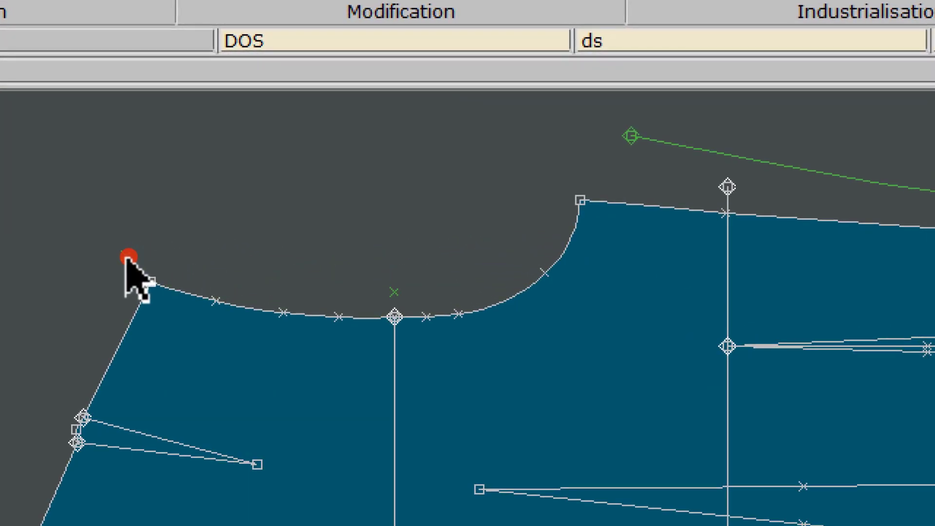
left_click(222, 167)
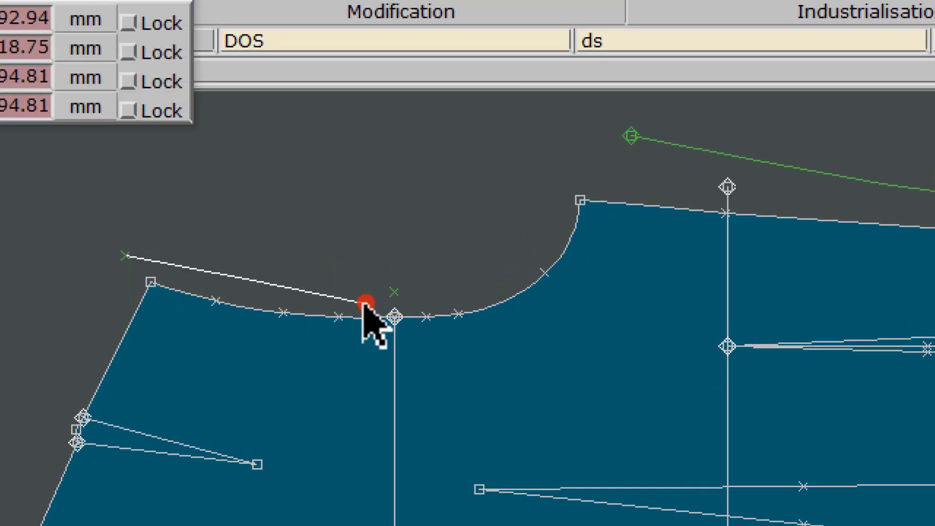
left_click(267, 287, "shift")
left_click(394, 292)
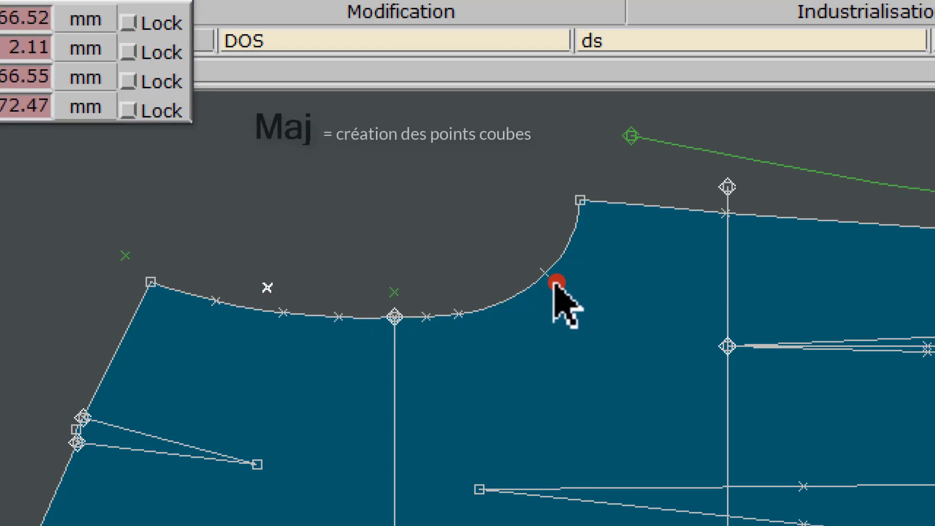
left_click(522, 271)
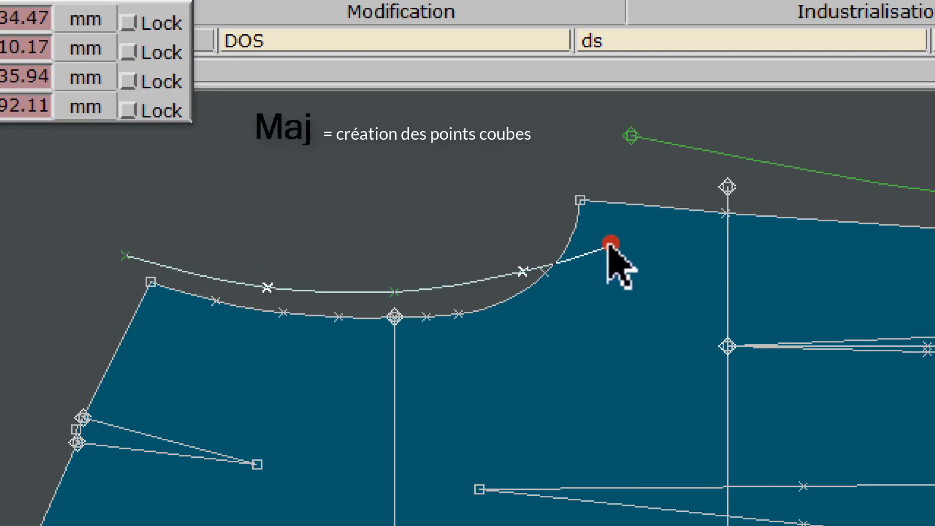
left_click(587, 235)
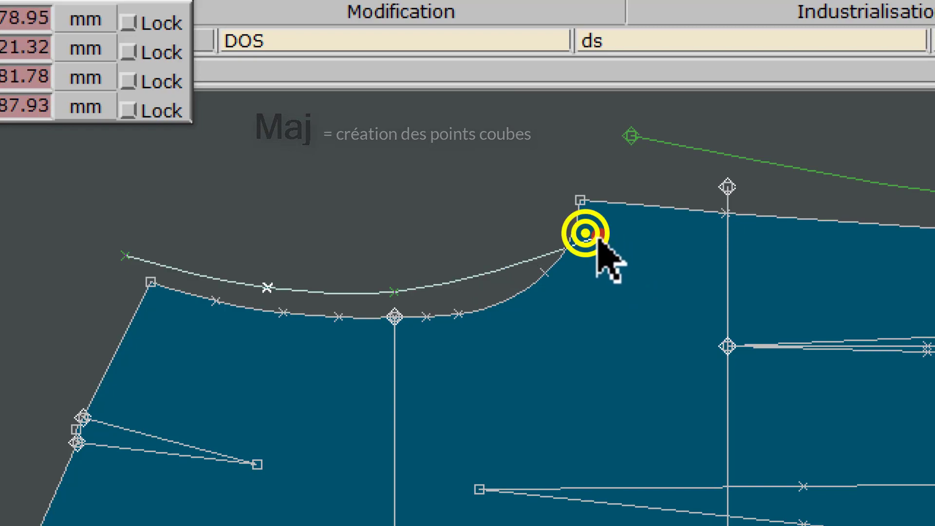
left_click(542, 255)
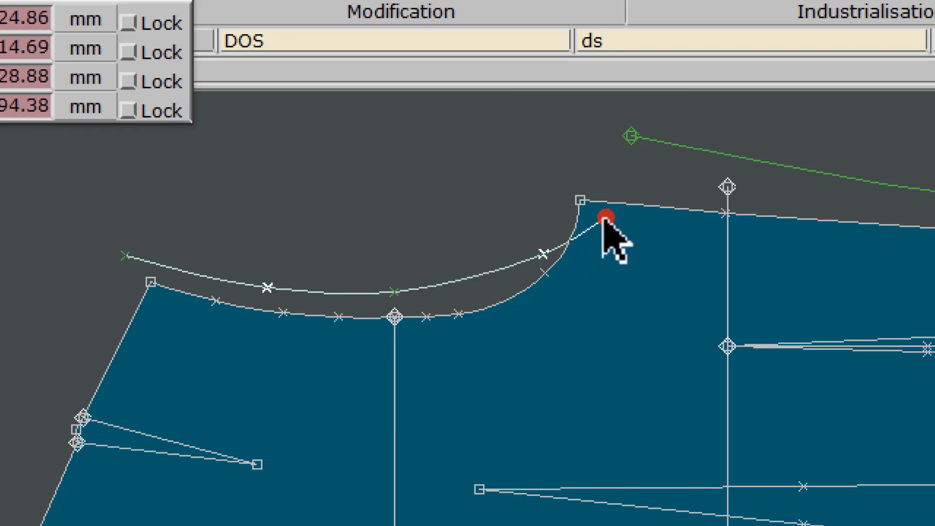
left_click(603, 220)
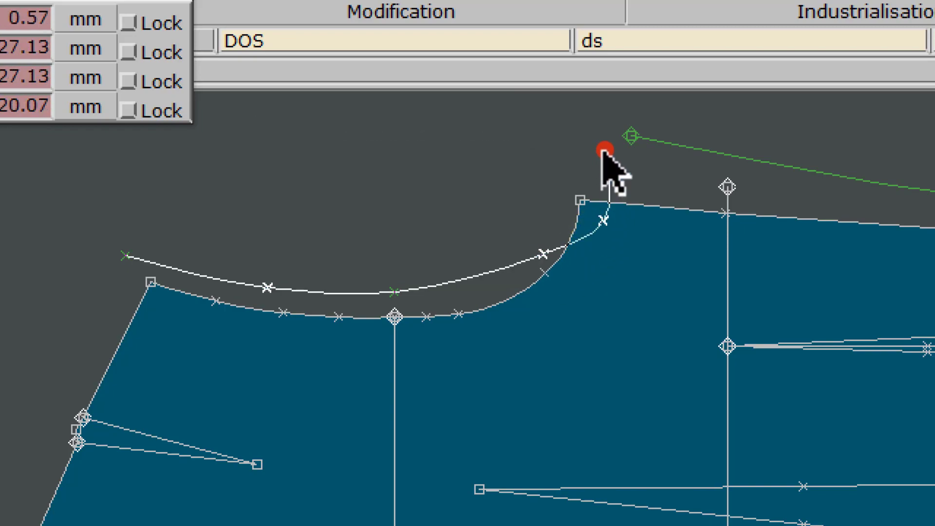
left_click(631, 140)
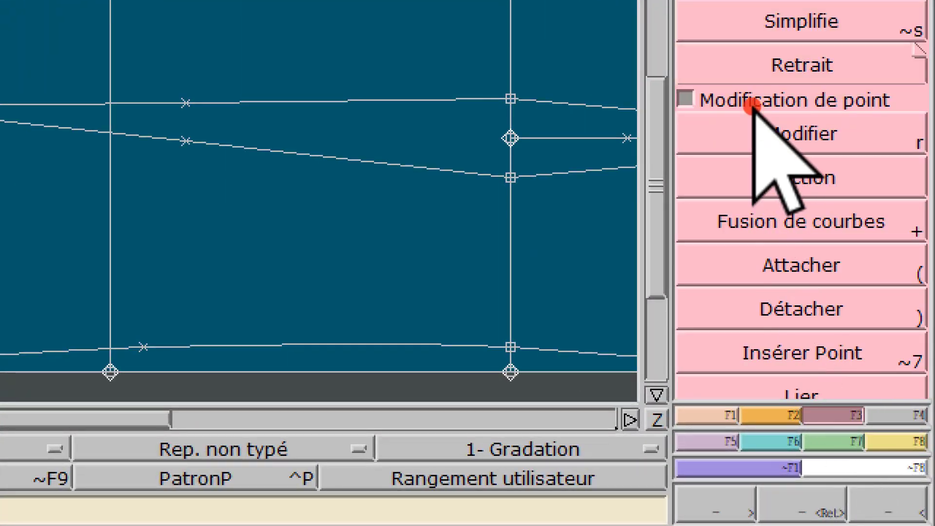
Refine the lower part of the jacket armhole curve by moving its curve point near the underarm with Modifier.
left_click(756, 138)
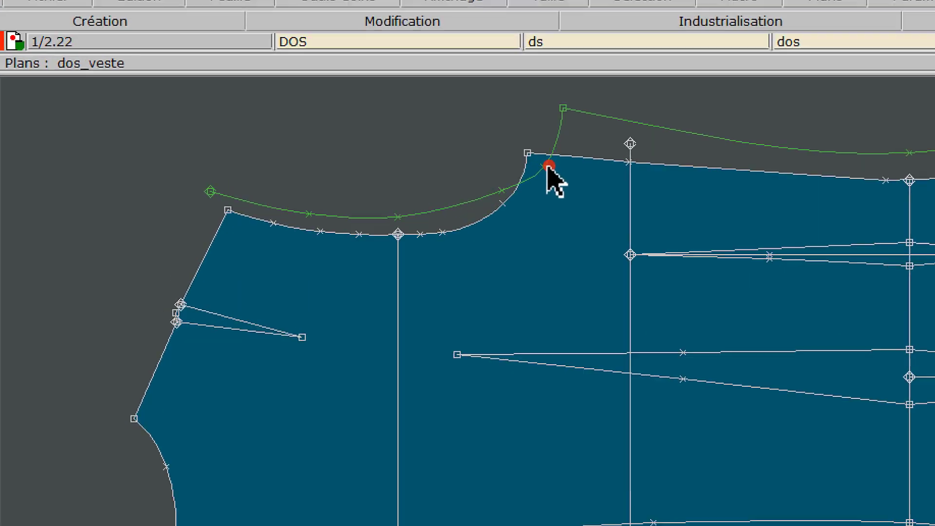
left_click_drag(549, 167, 679, 173)
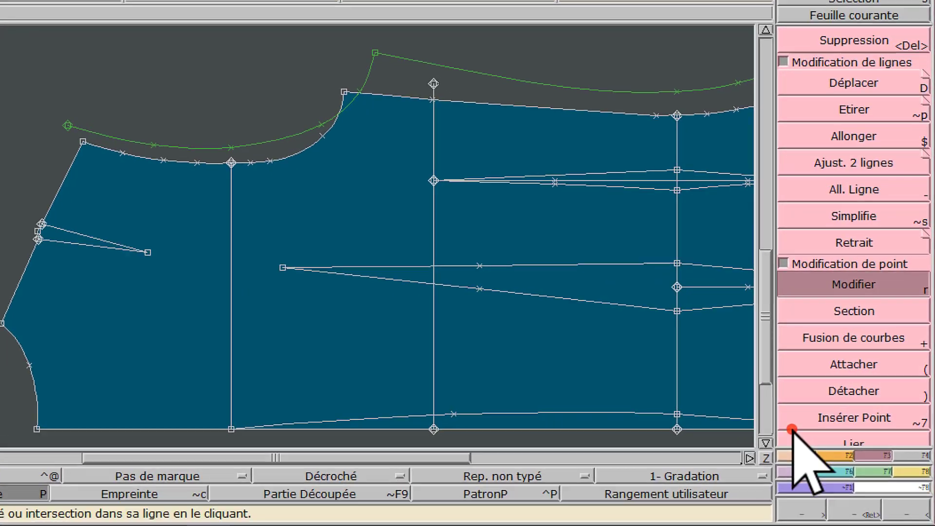
left_click(800, 452)
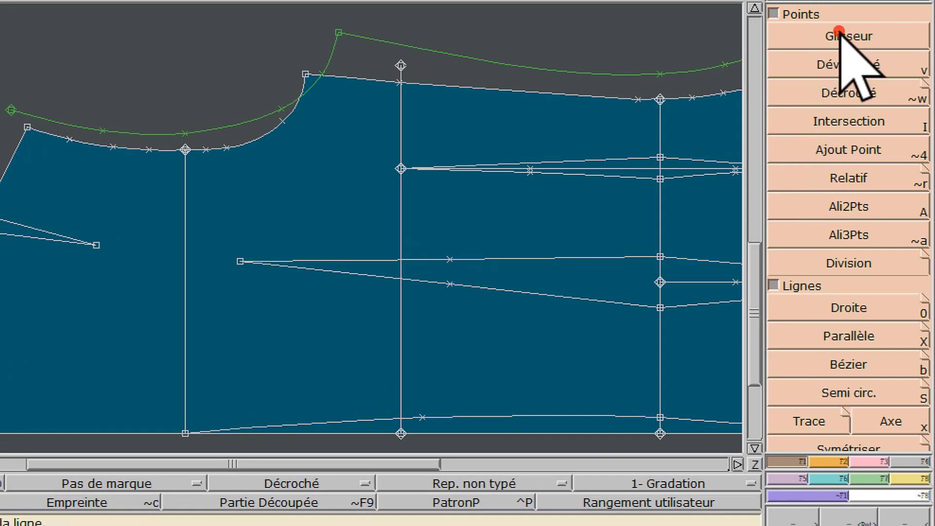
Add a Développé point on the bodice shoulder line, 5 mm from the neck end of the shoulder.
left_click(845, 55)
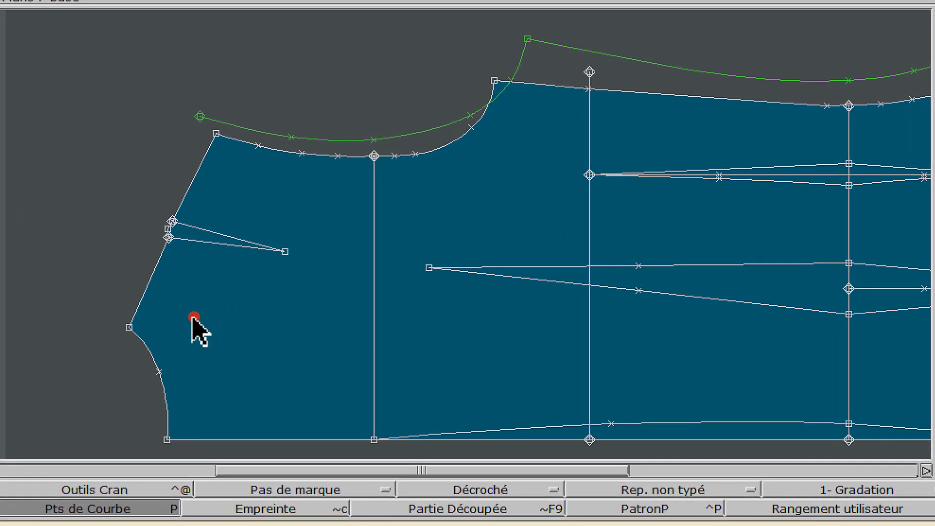
left_click(129, 327)
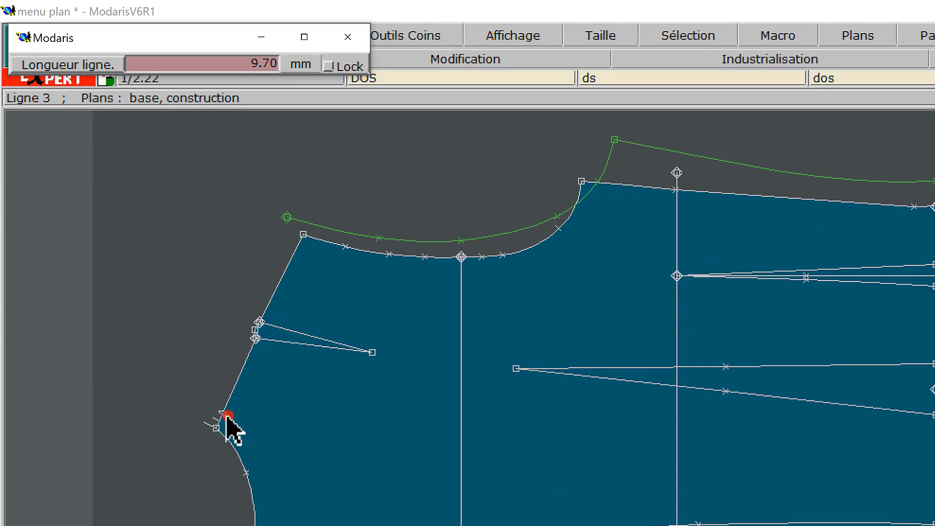
key("Down")
key("Return")
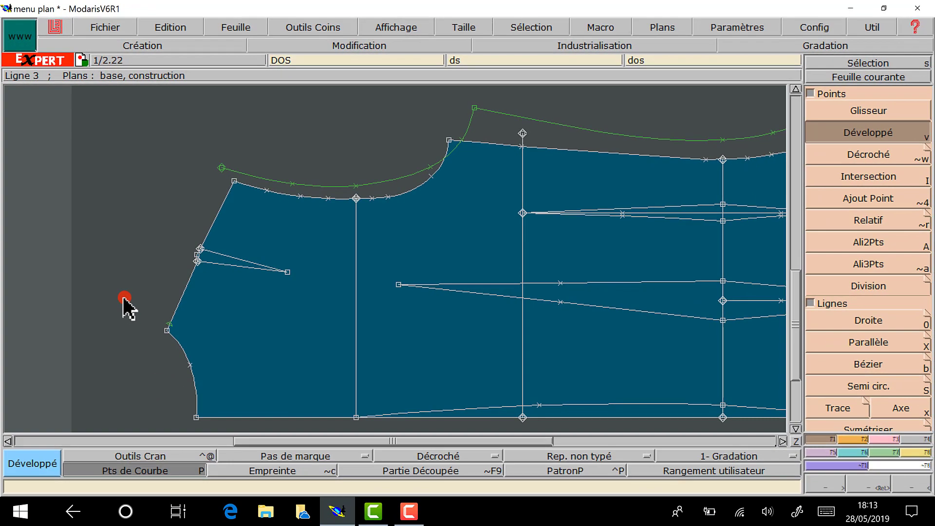
Draw the jacket shoulder as a straight line from the new neck-side point to the jacket shoulder tip.
left_click(875, 320)
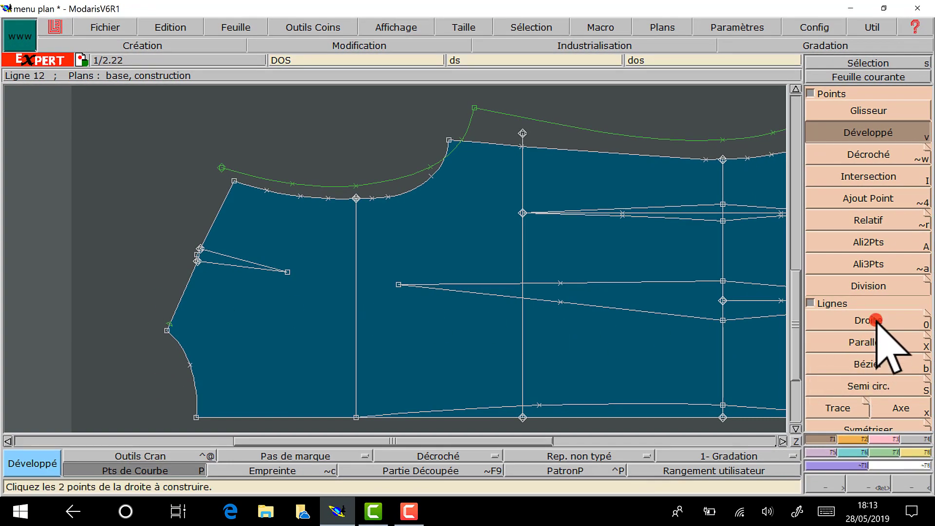
left_click(173, 325)
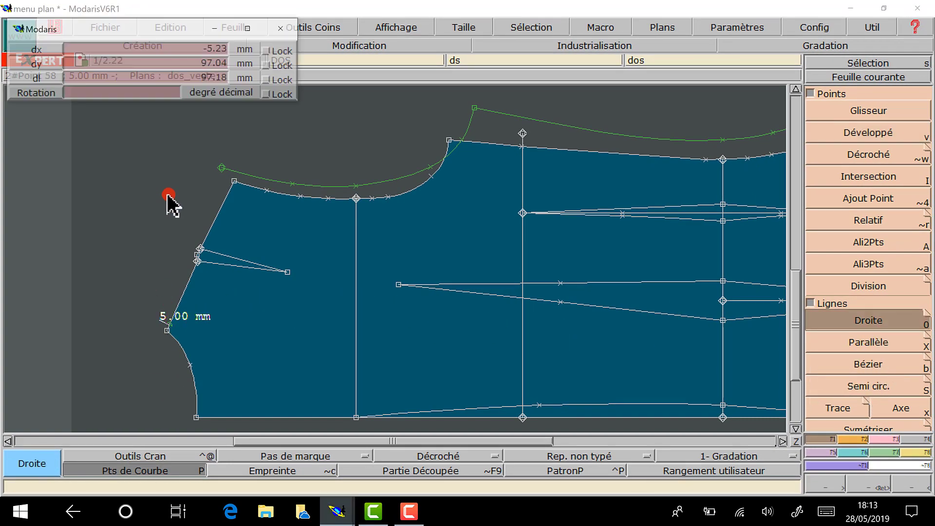
left_click(222, 170)
left_click(279, 150)
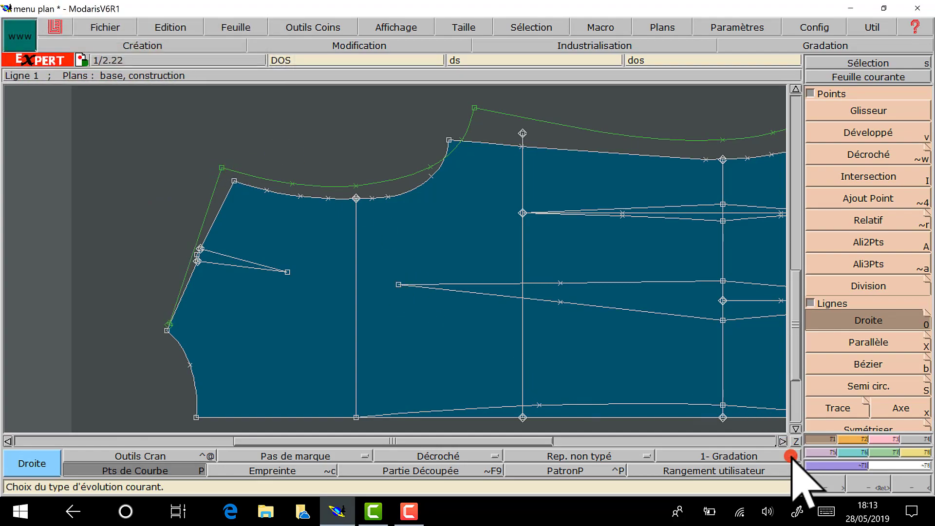
Add a Développé point on the centre-back line at a line length of -2.5 mm from the neckline corner.
left_click(858, 485)
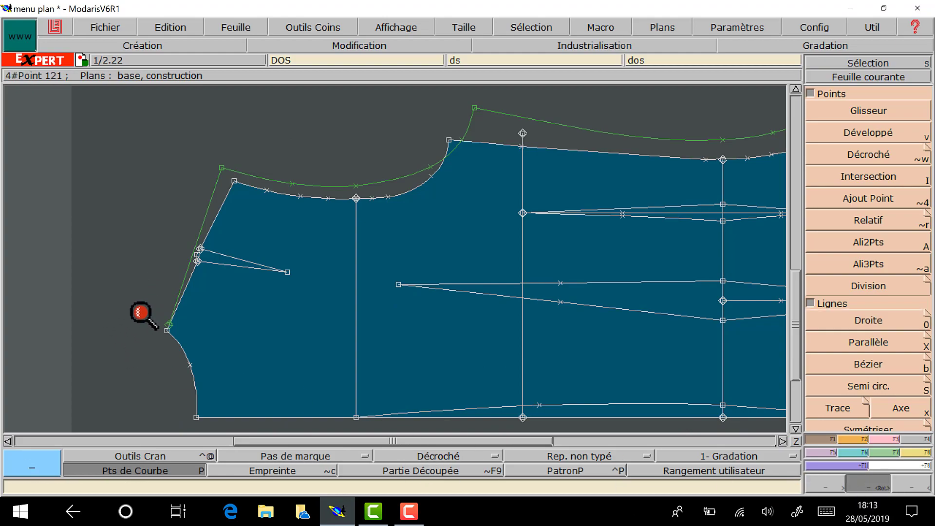
left_click_drag(140, 292, 309, 429)
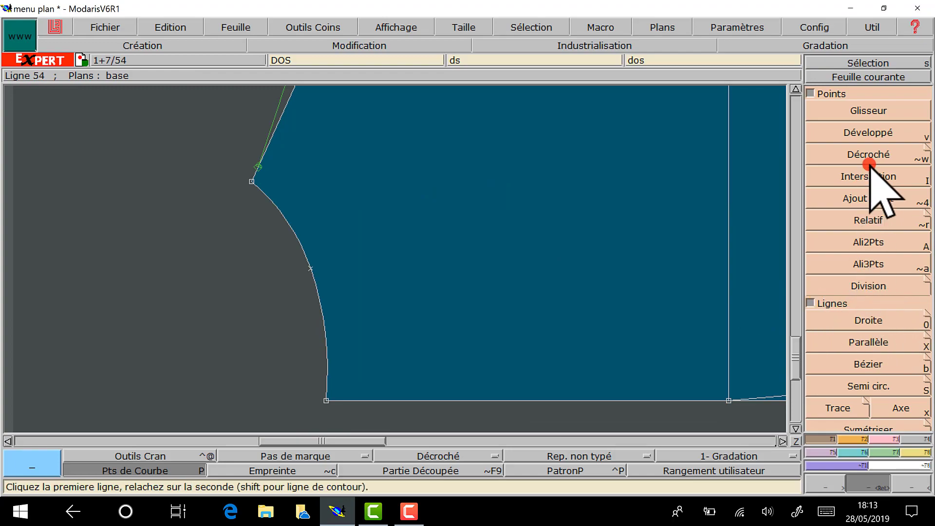
left_click(877, 136)
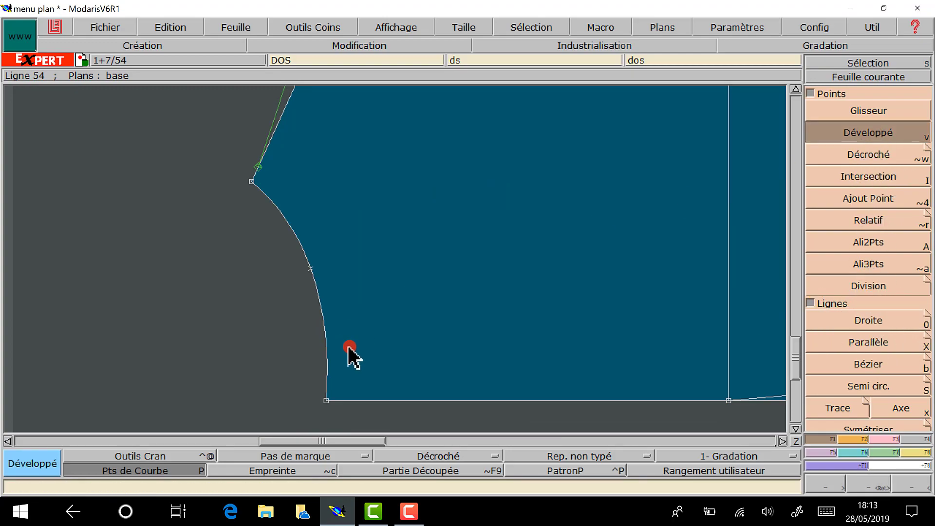
left_click(326, 401)
key("space")
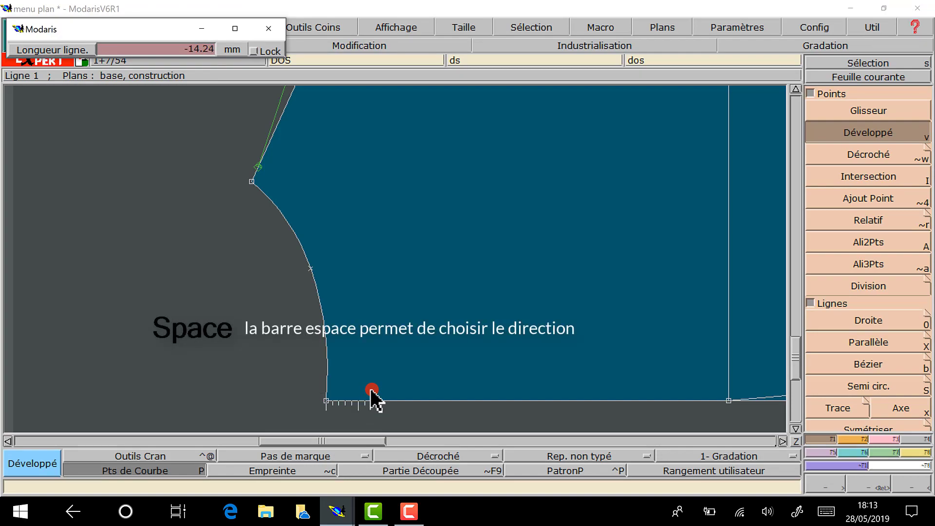
key("Down")
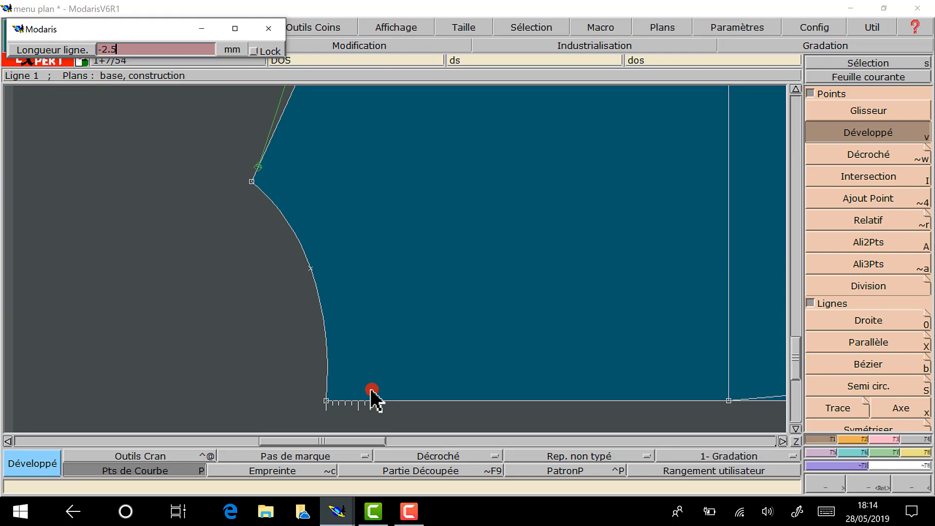
key("Return")
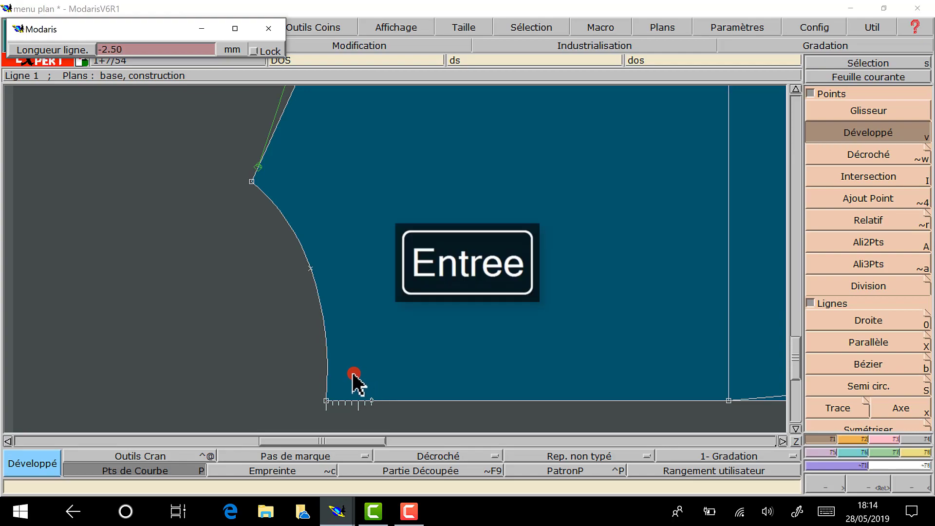
Draw the jacket back neckline as a Bézier curve from the new centre-back point to the new shoulder neck point, following the bodice neckline.
left_click(334, 402)
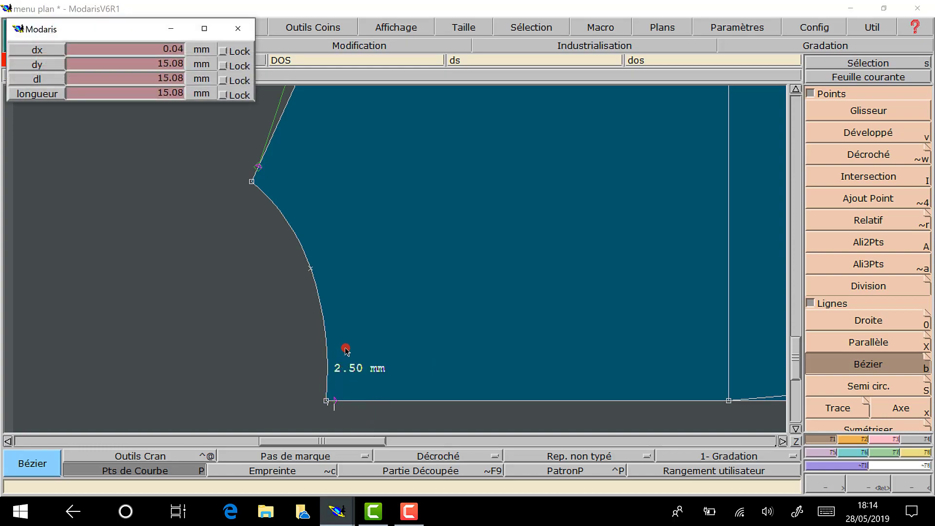
left_click(344, 346)
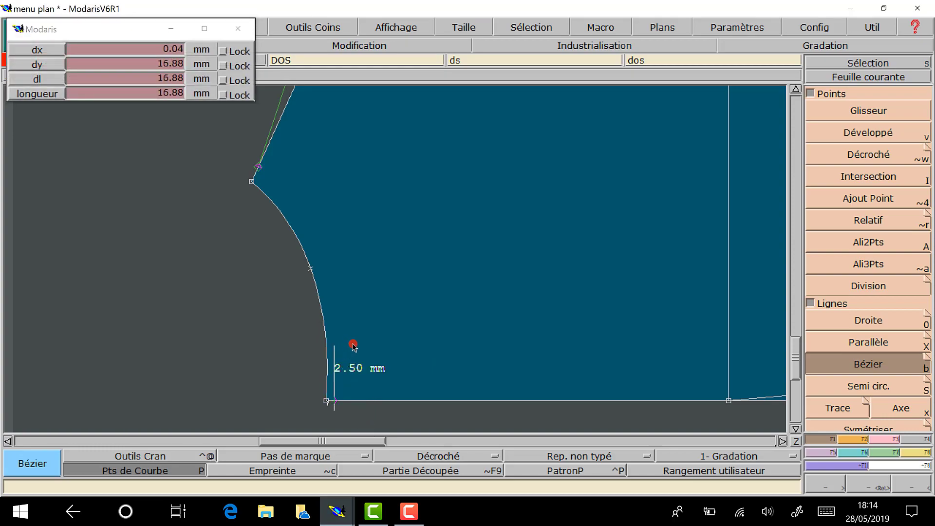
left_click(331, 297)
left_click(321, 248)
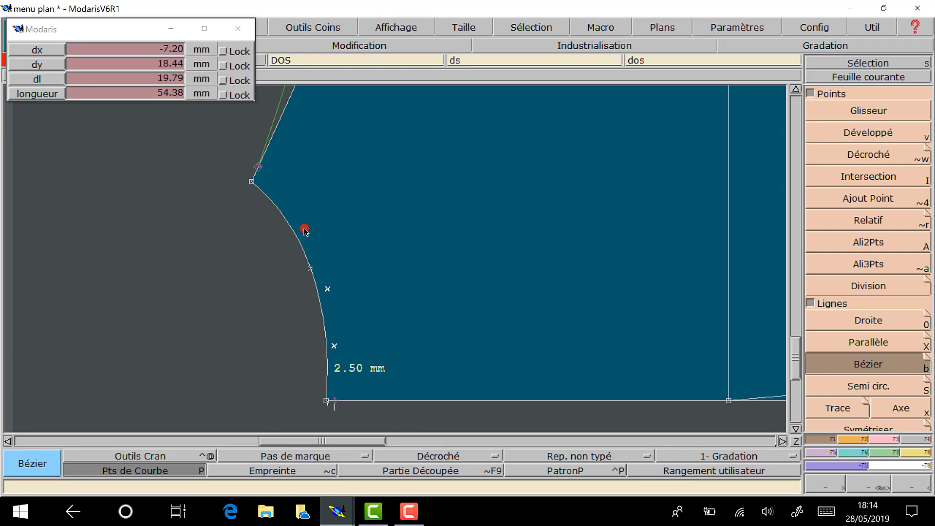
left_click(258, 166)
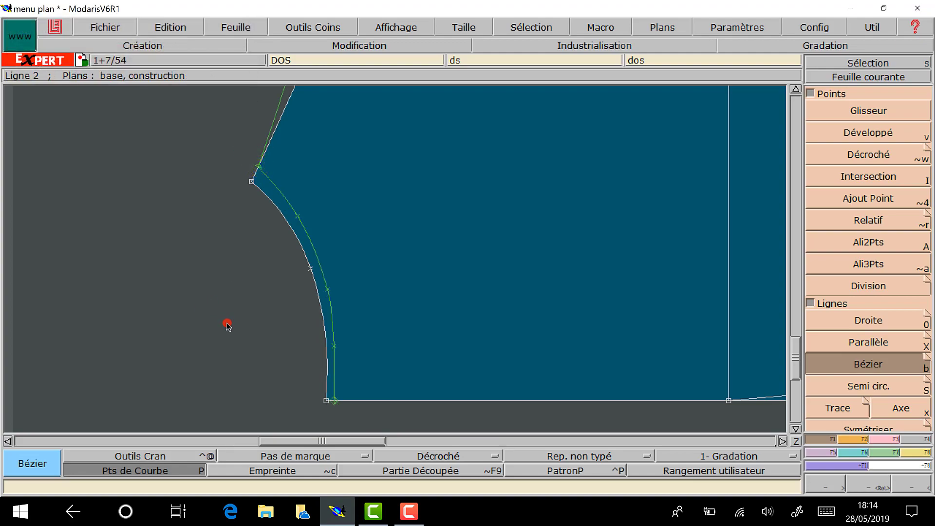
Adjust the sheets to their best dimensions and recentre the display on the back sheet.
left_click(795, 89)
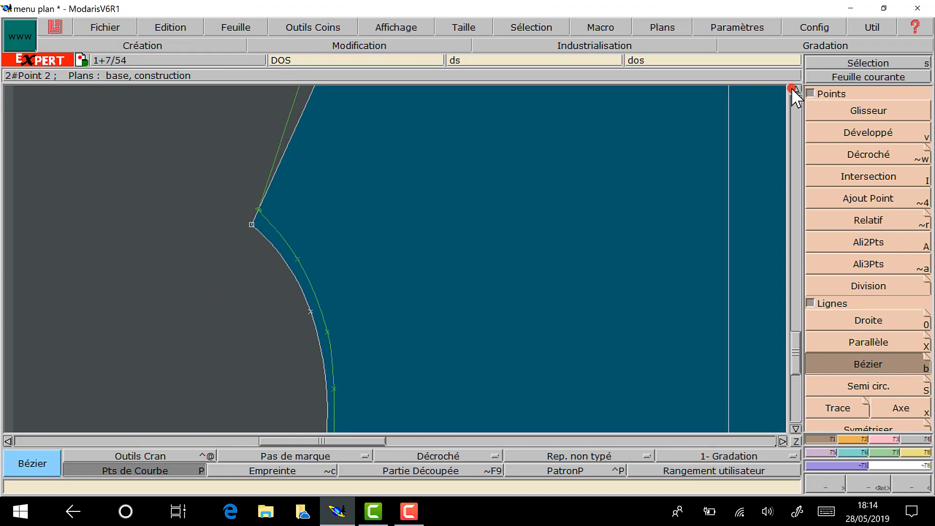
left_click(855, 484)
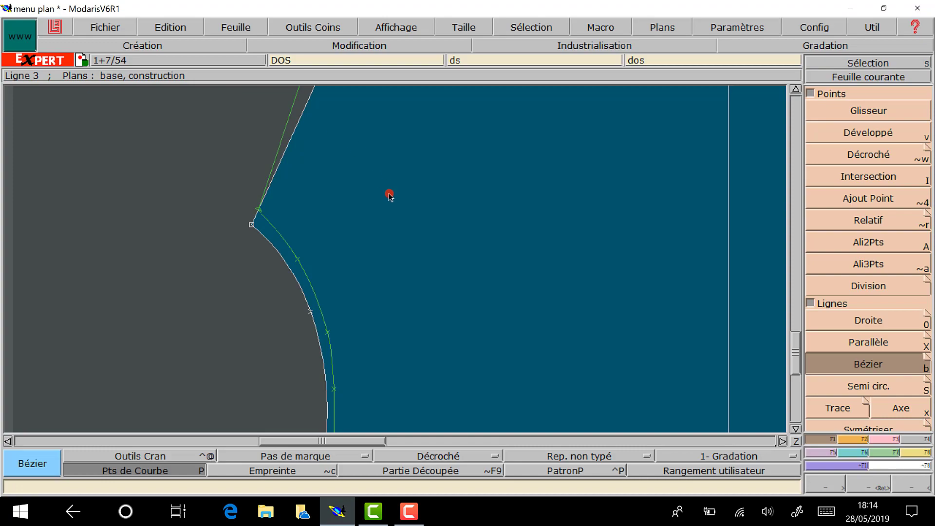
left_click(389, 196)
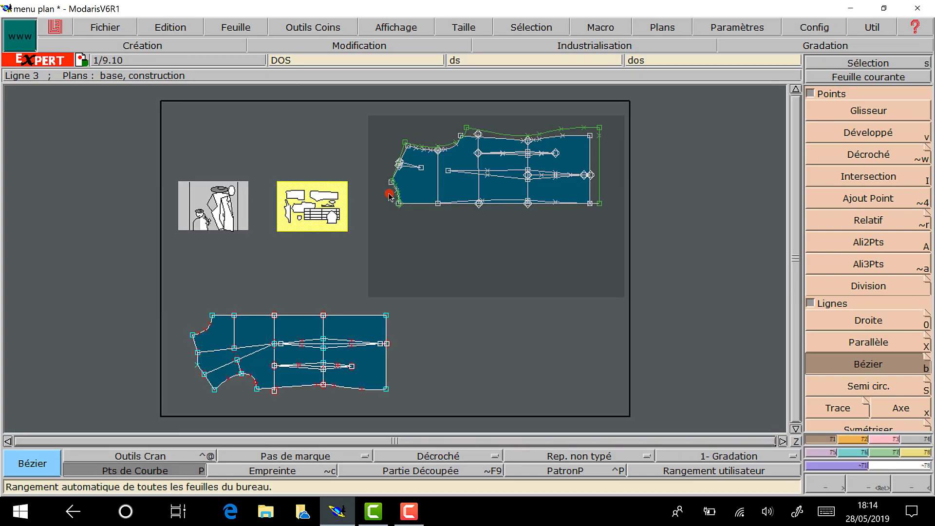
key("a")
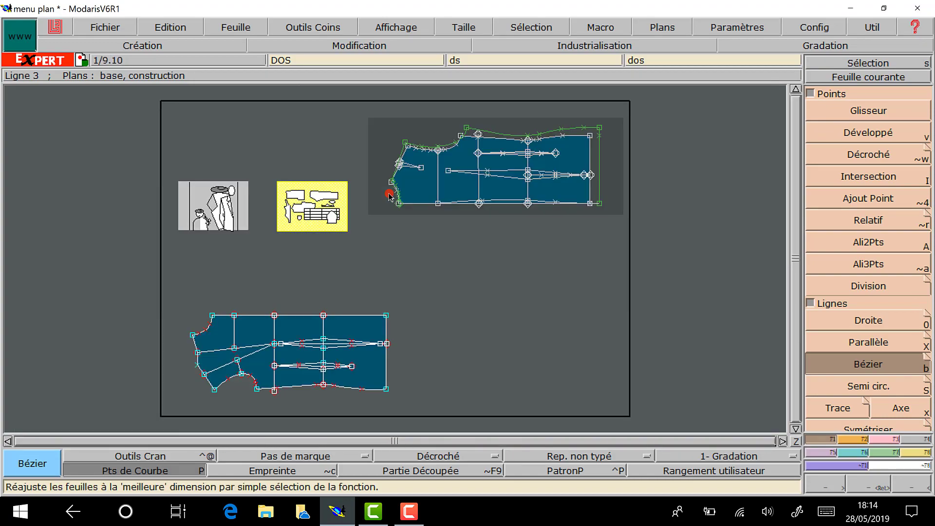
key("Return")
left_click_drag(368, 114, 643, 247)
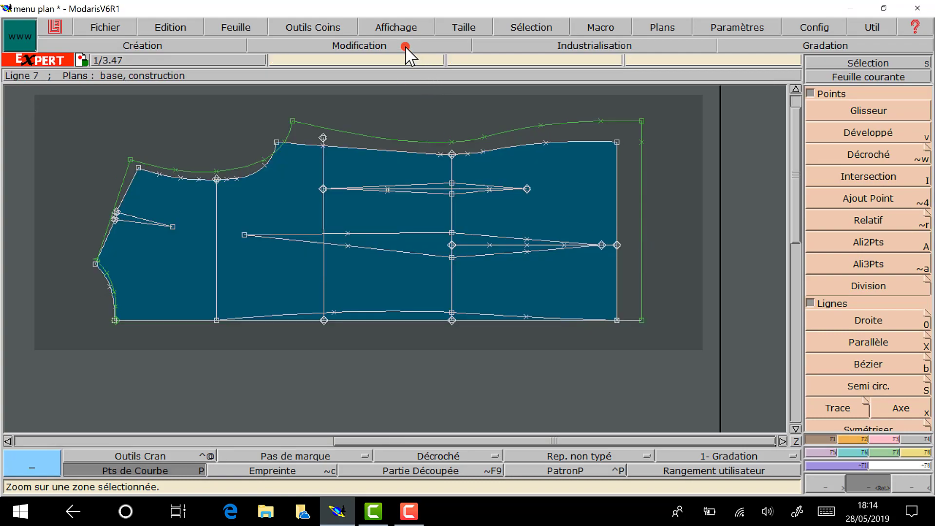
left_click(236, 27)
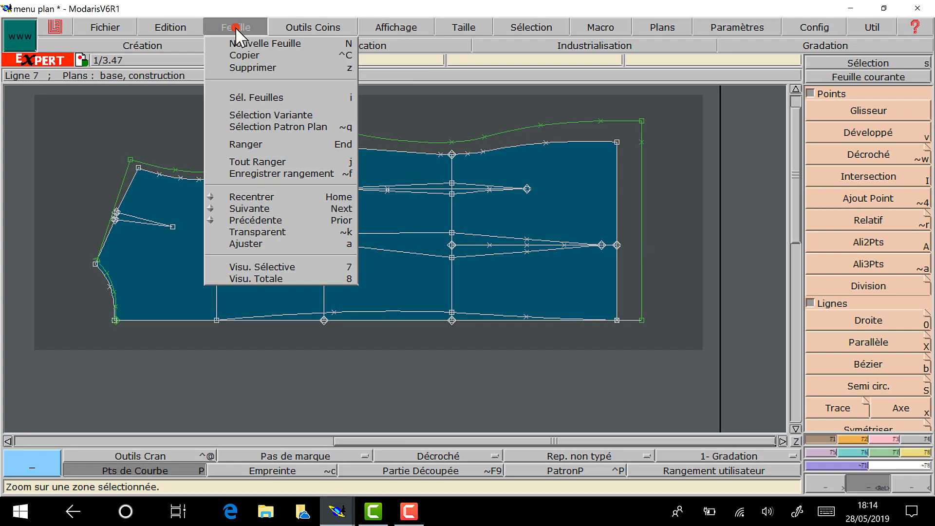
left_click(302, 196)
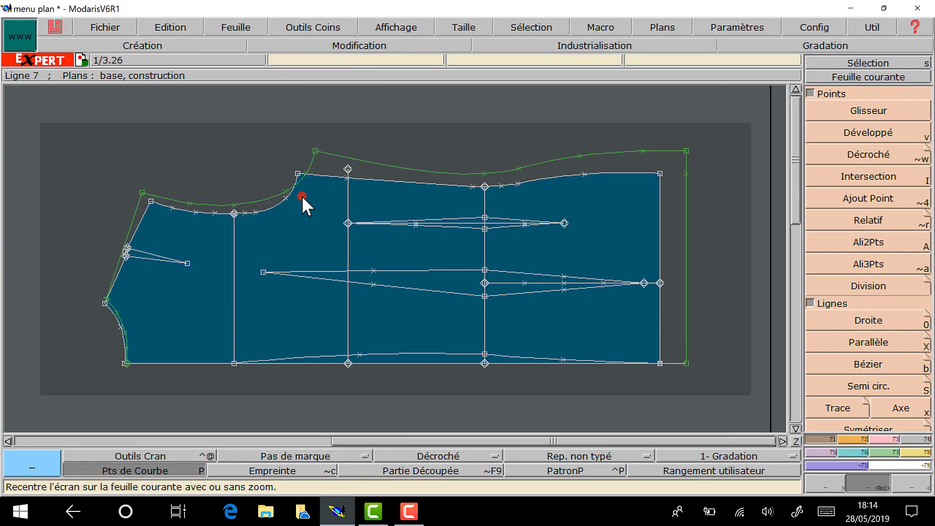
Insert the straight centre-back line, both shaped centre-back curves and the two centre-back points at bust and waist level into the dos_veste plan.
left_click(843, 79)
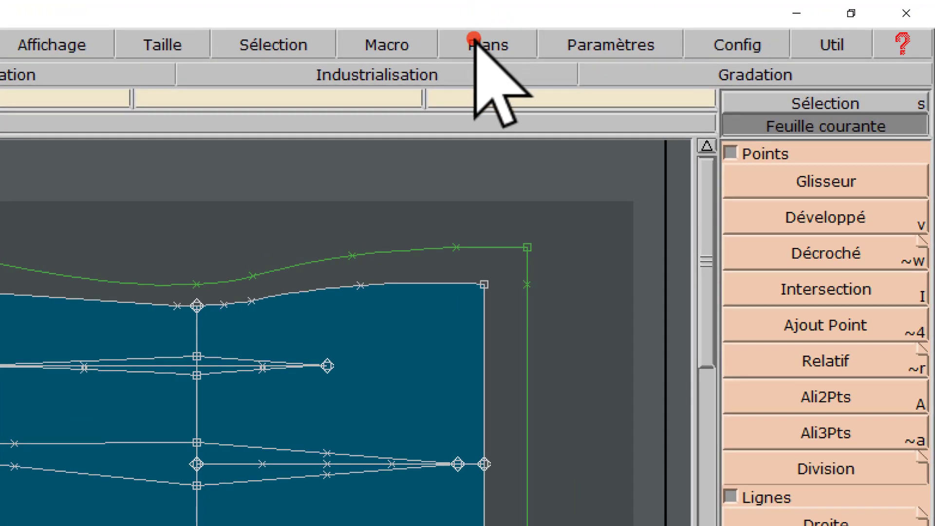
left_click(473, 39)
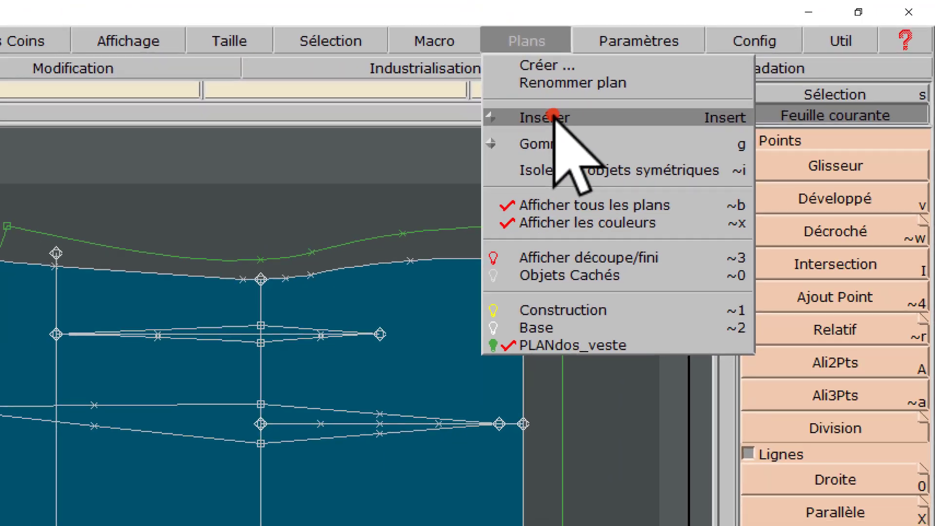
left_click(506, 129)
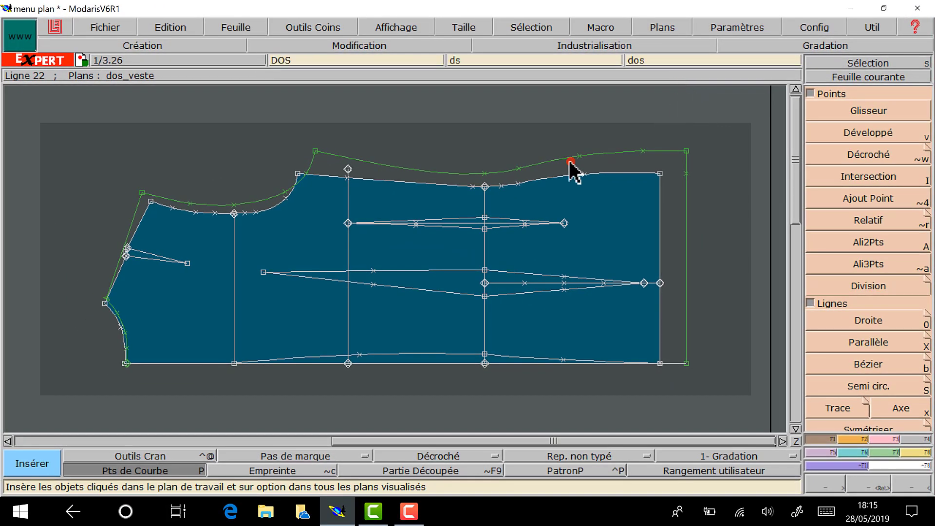
left_click(292, 357)
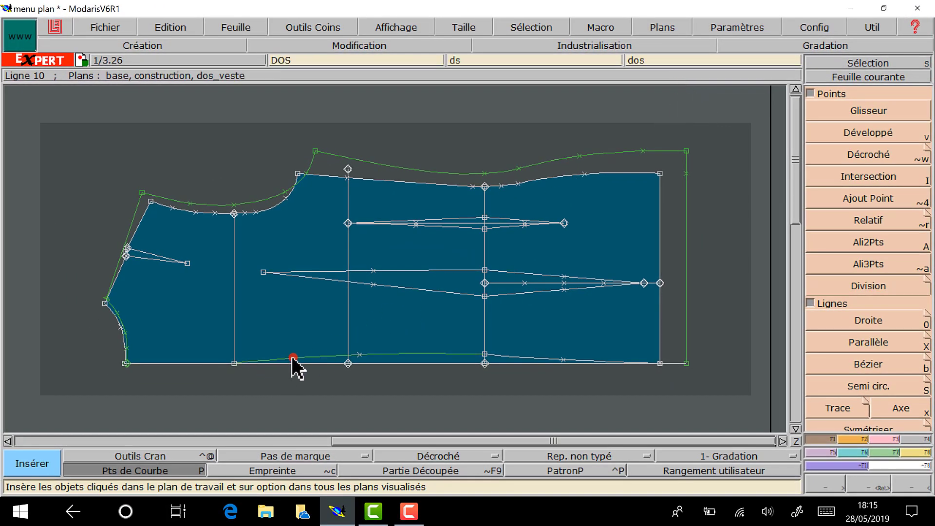
left_click(527, 358)
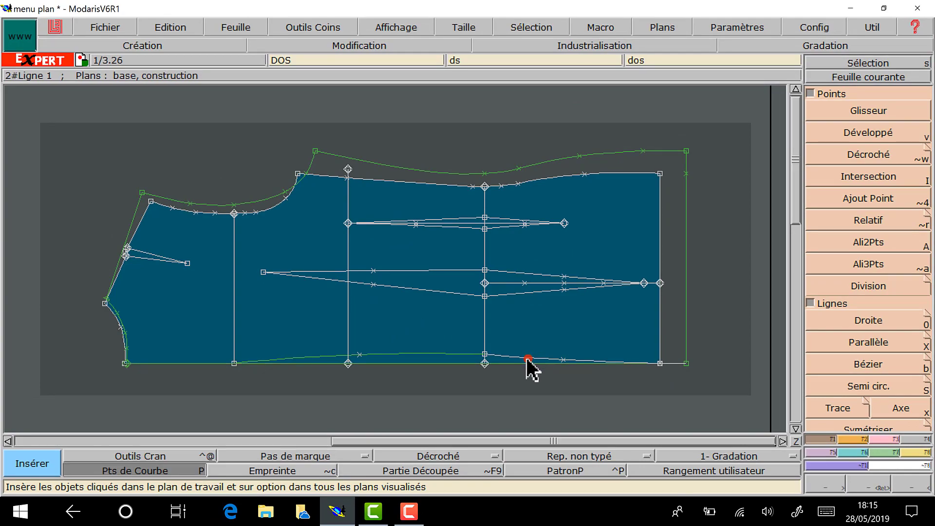
left_click(522, 355)
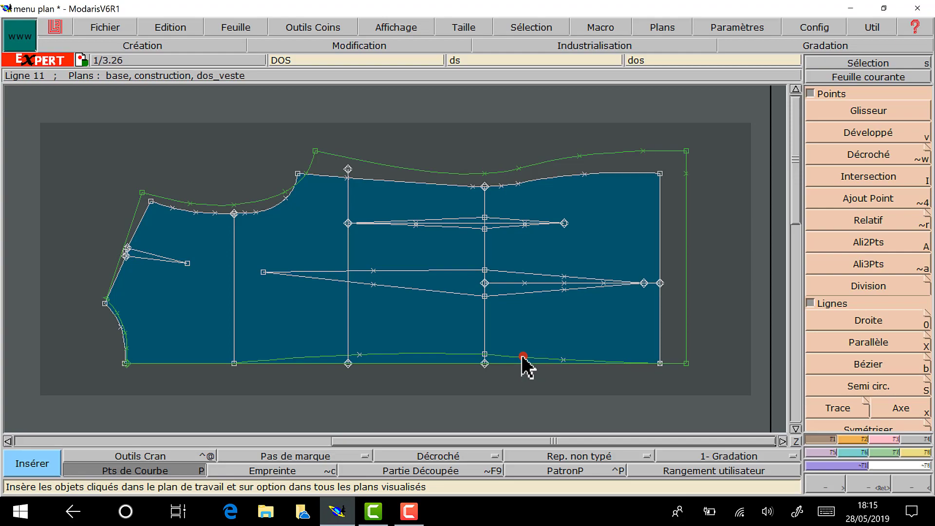
left_click(485, 369)
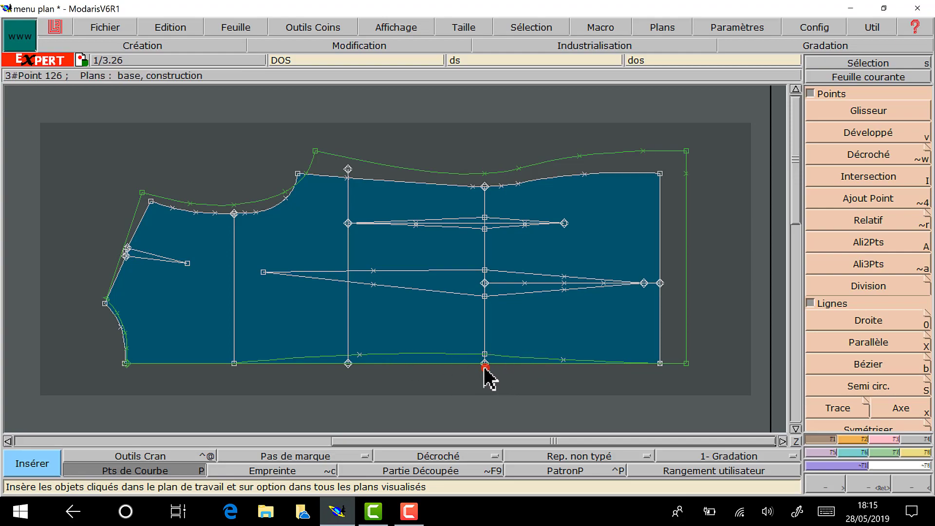
left_click(352, 366)
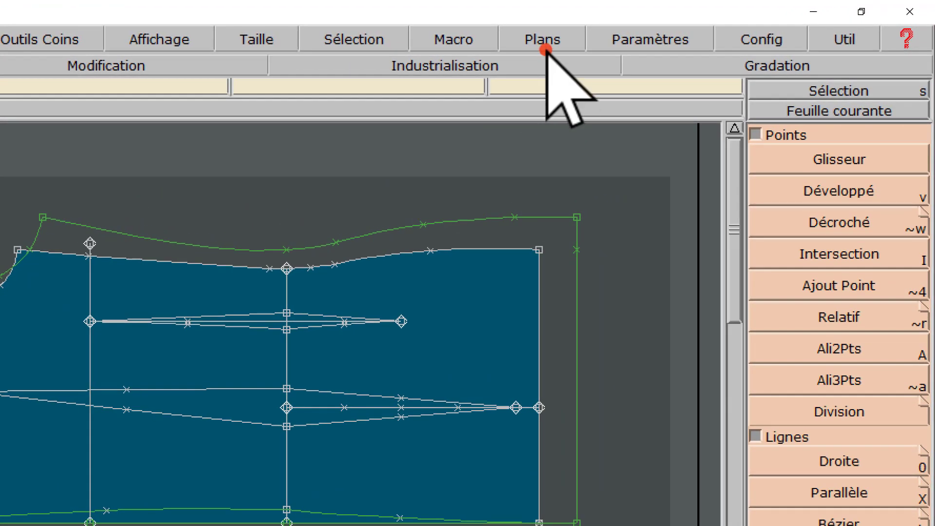
Turn off the display of all plans so that only the dos_veste plan is shown.
left_click(667, 27)
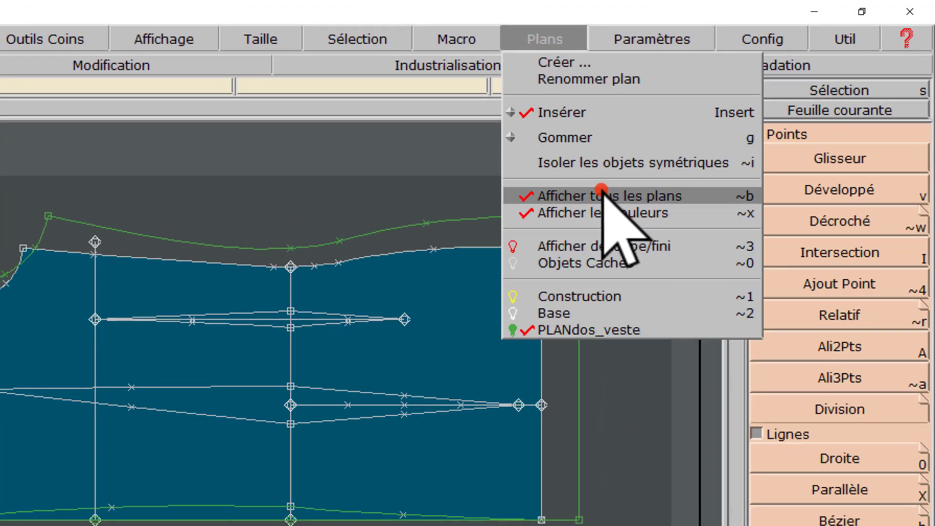
left_click(600, 195)
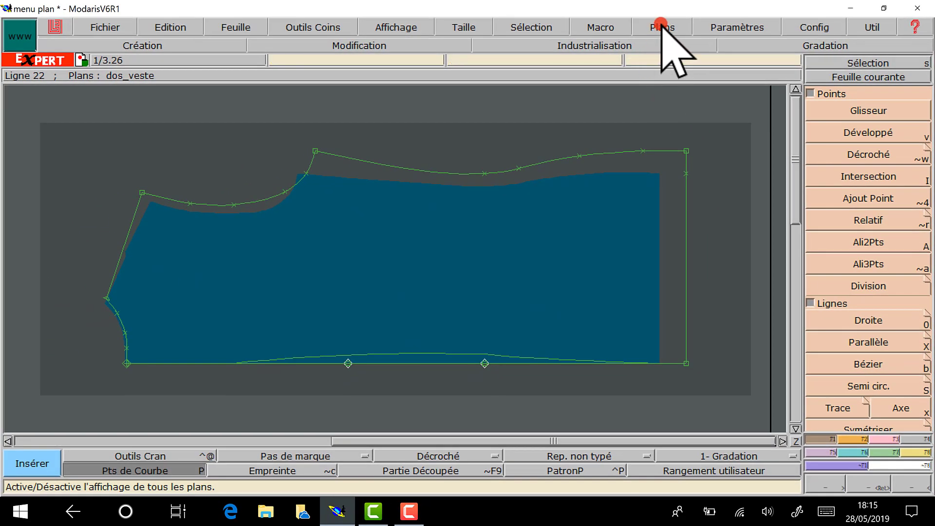
left_click(661, 25)
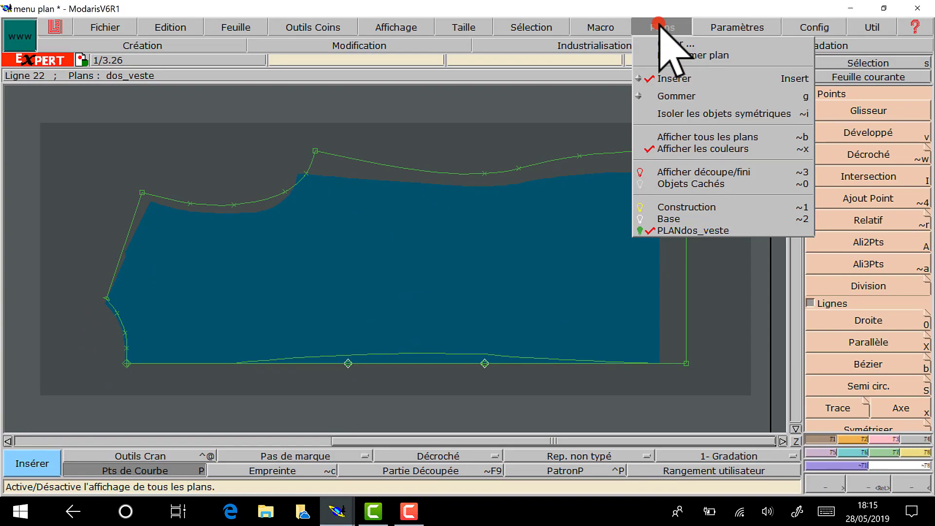
left_click(659, 23)
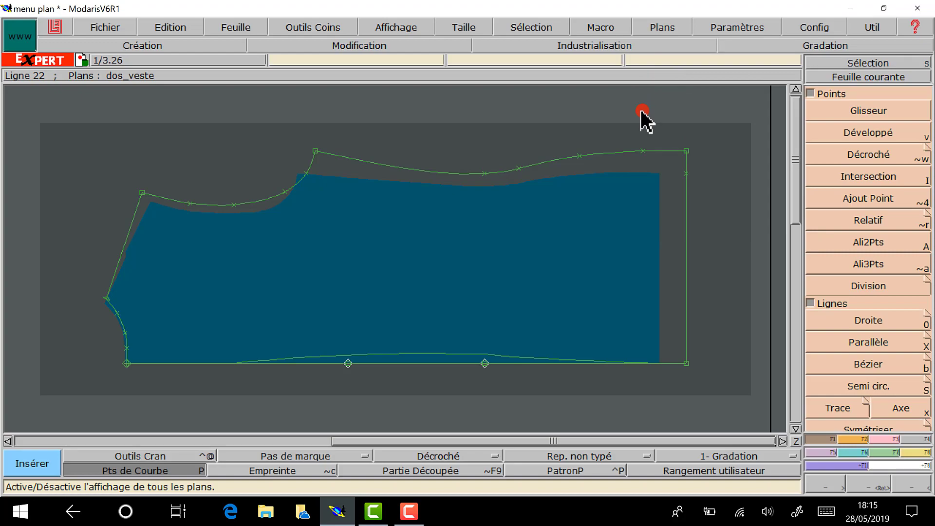
Hide the curve points and draw a straight waist line from the centre-back waist point to the side seam's waist point.
left_click(103, 470)
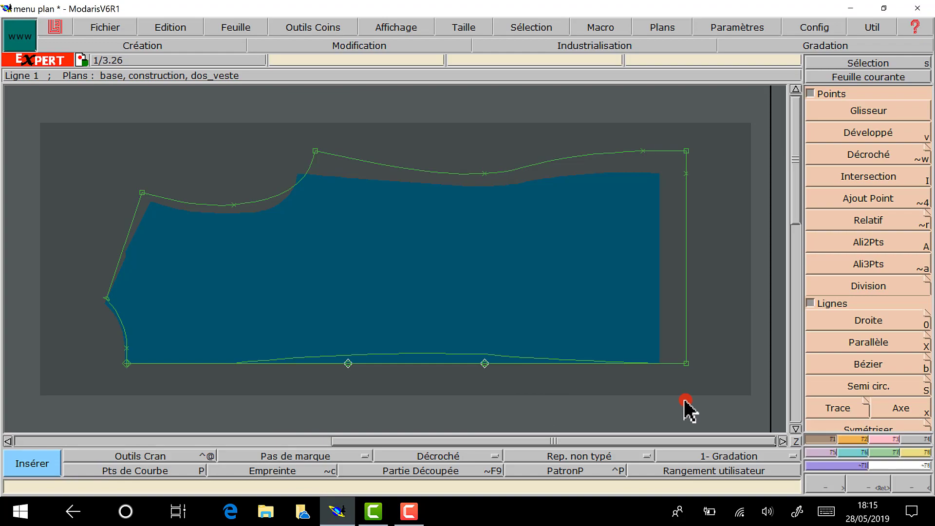
left_click(909, 329)
left_click(485, 364)
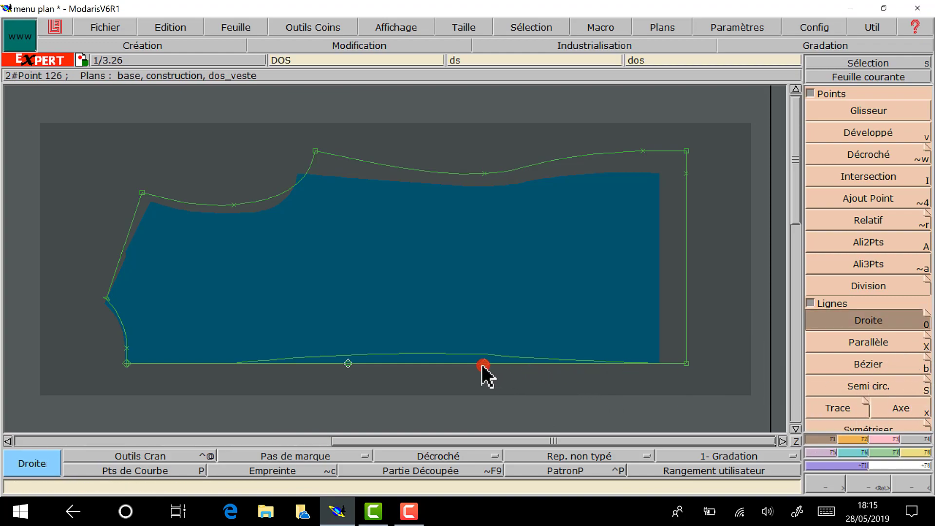
left_click(484, 176)
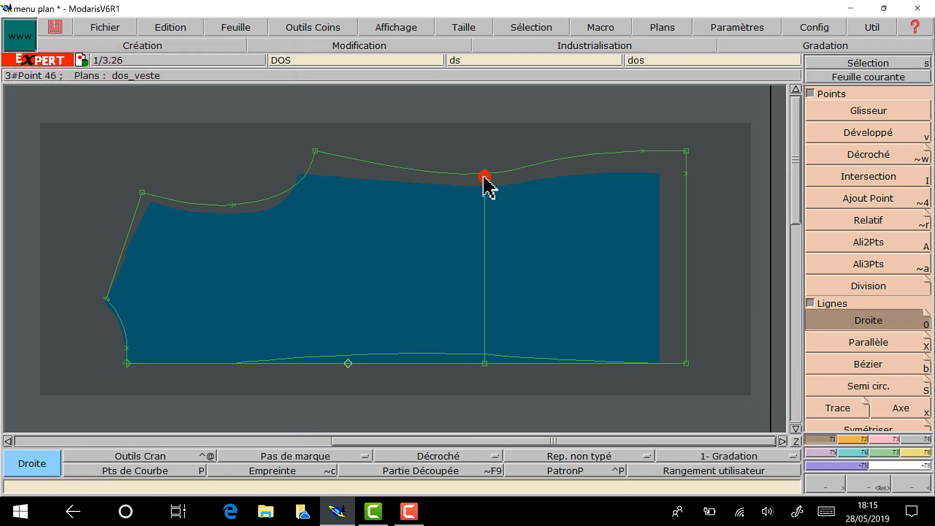
left_click(496, 399)
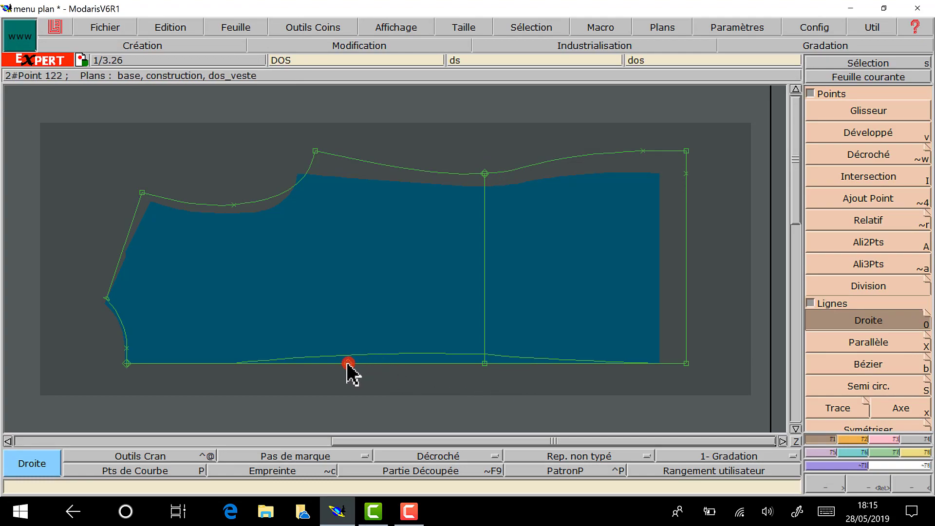
Draw a straight bust line from the centre-back bust point to the side seam and align its two end points with Ali2Pts.
left_click(347, 362)
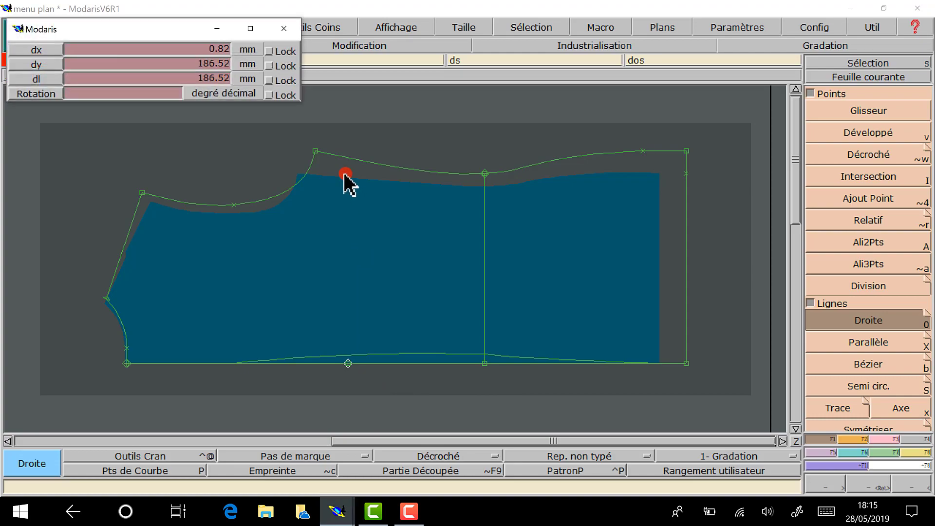
left_click(352, 160)
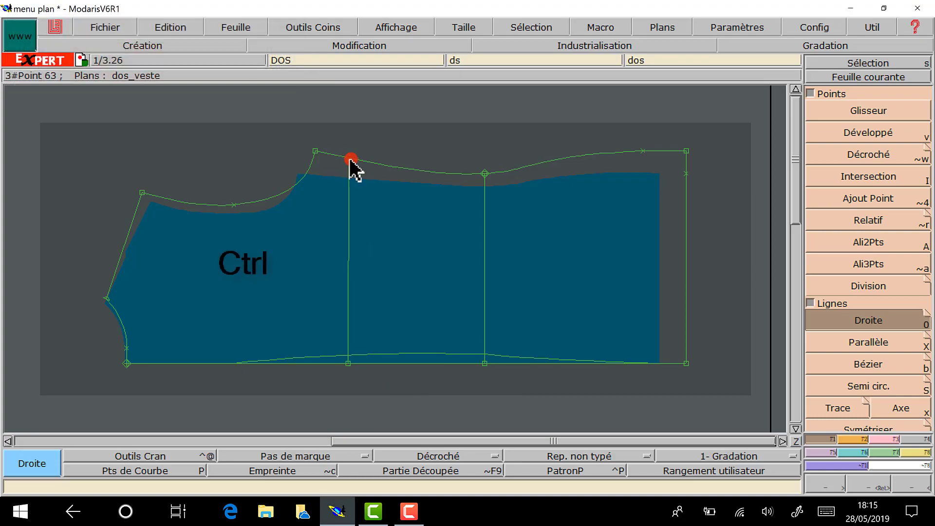
left_click(877, 246)
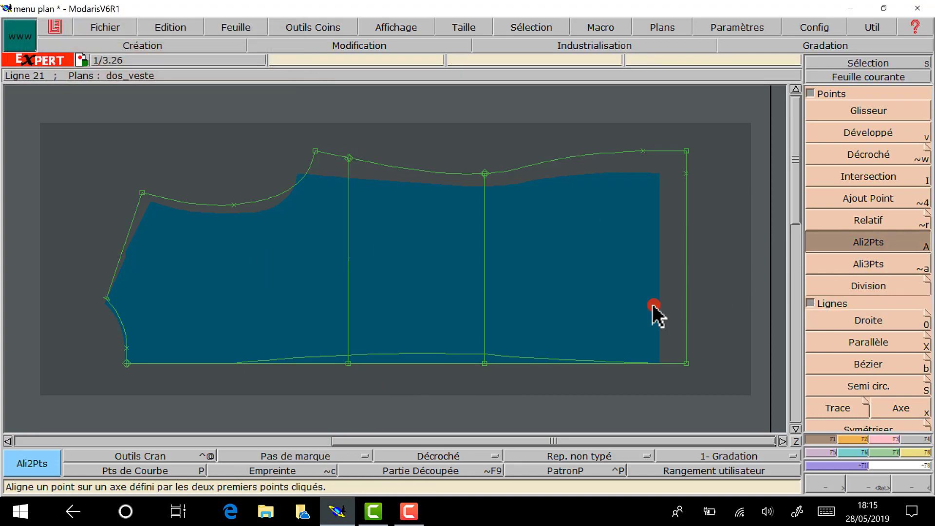
left_click(353, 364)
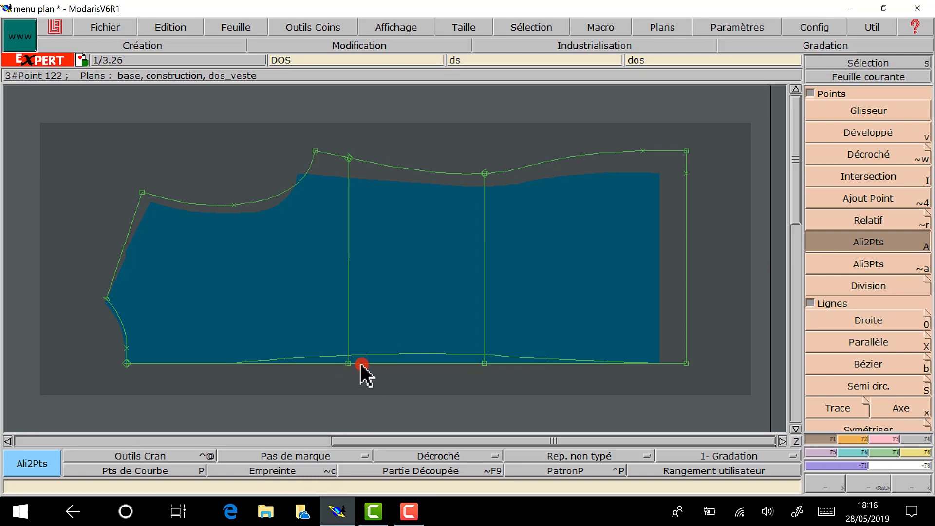
left_click(354, 166)
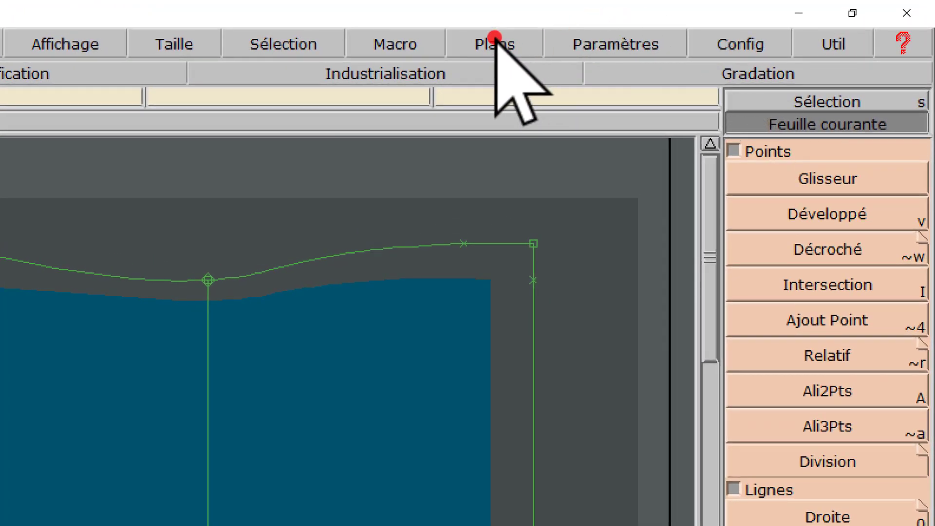
Display all plans again so the base bodice lines and darts show together with the dos_veste outline.
left_click(505, 46)
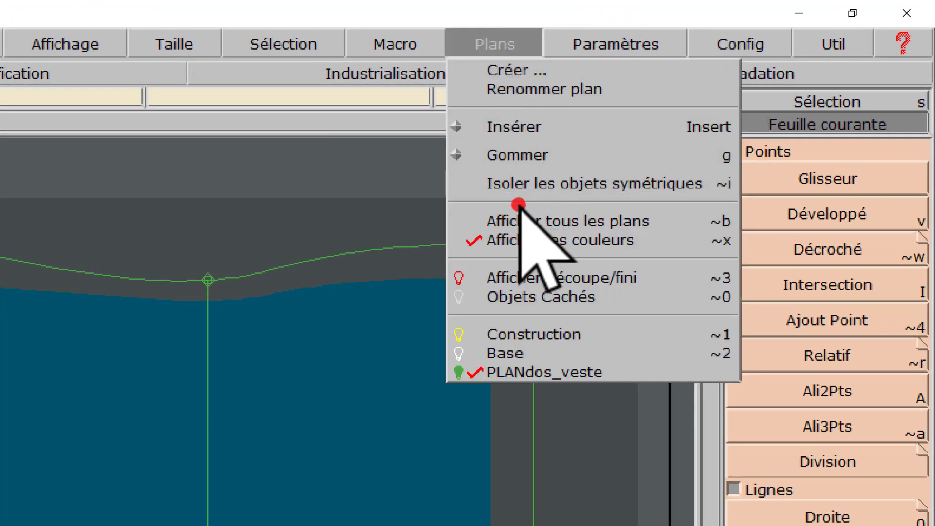
left_click(505, 219)
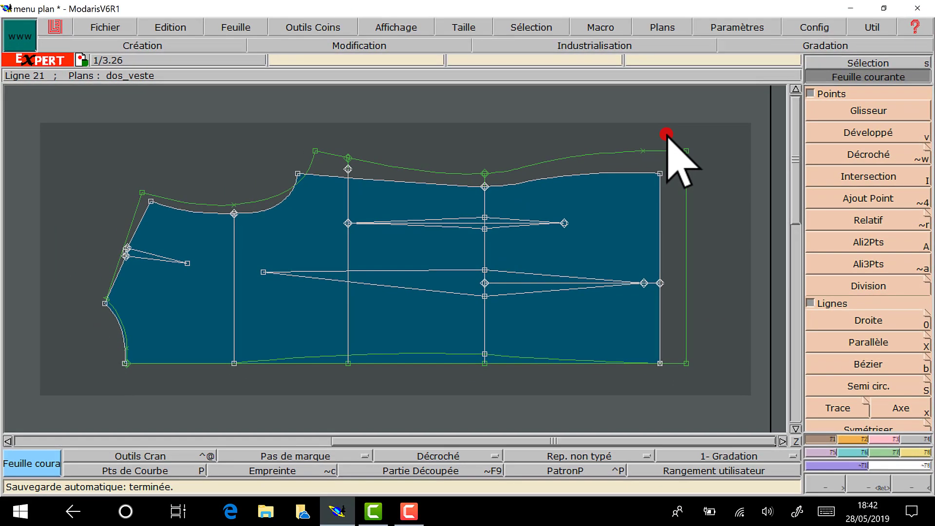